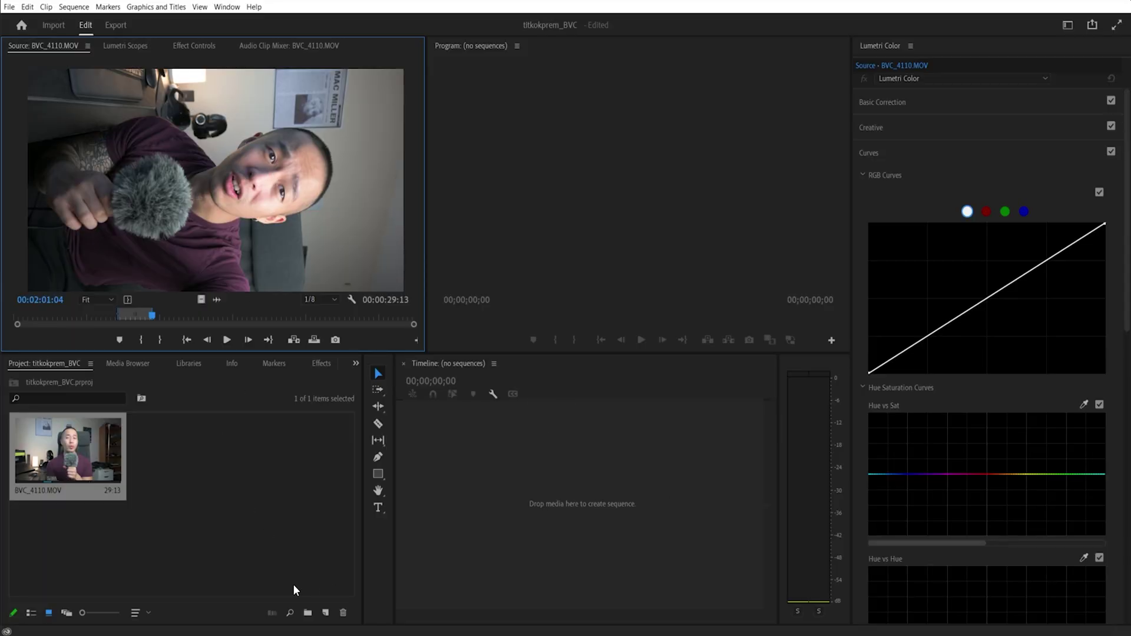
- Start a new sequence and name it 'TikTok - SEQUENCE'
left_click(326, 613)
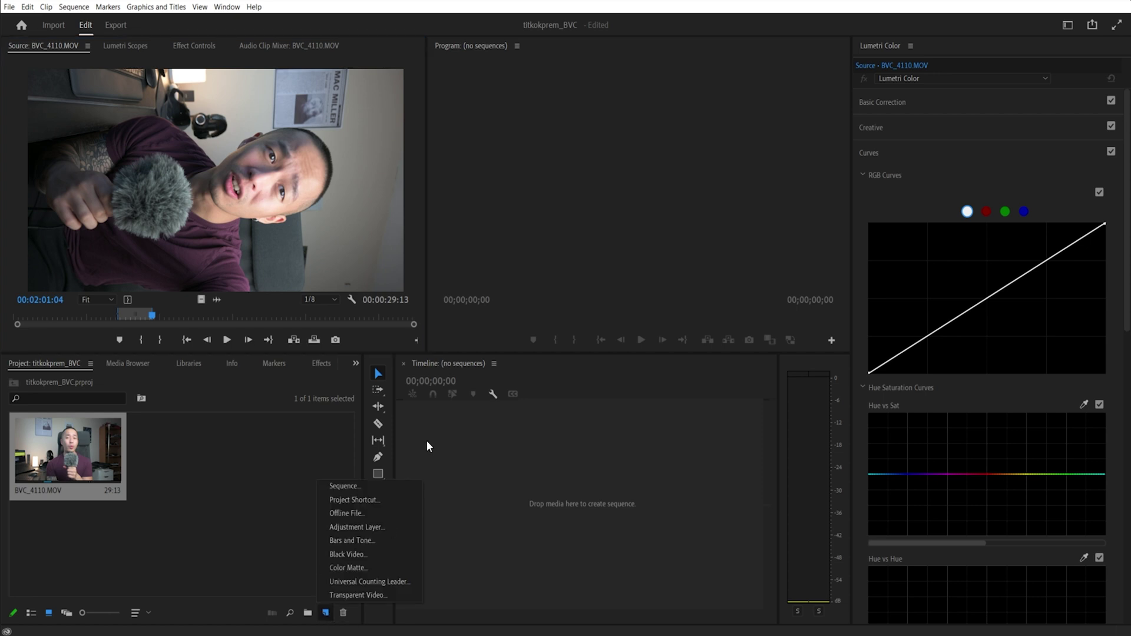
left_click(393, 484)
left_click(472, 502)
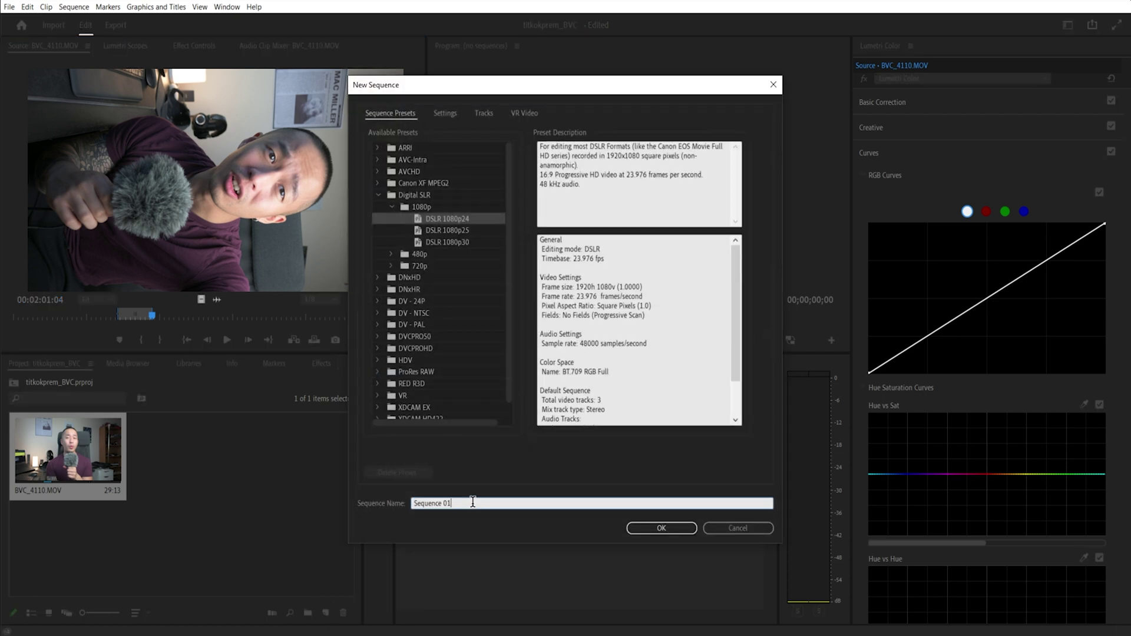
triple_click(475, 500)
type("TikTok - SEQUENCE")
- Base it on DSLR 1080p30 with Custom editing mode and a 1080×1920 frame size
left_click(457, 242)
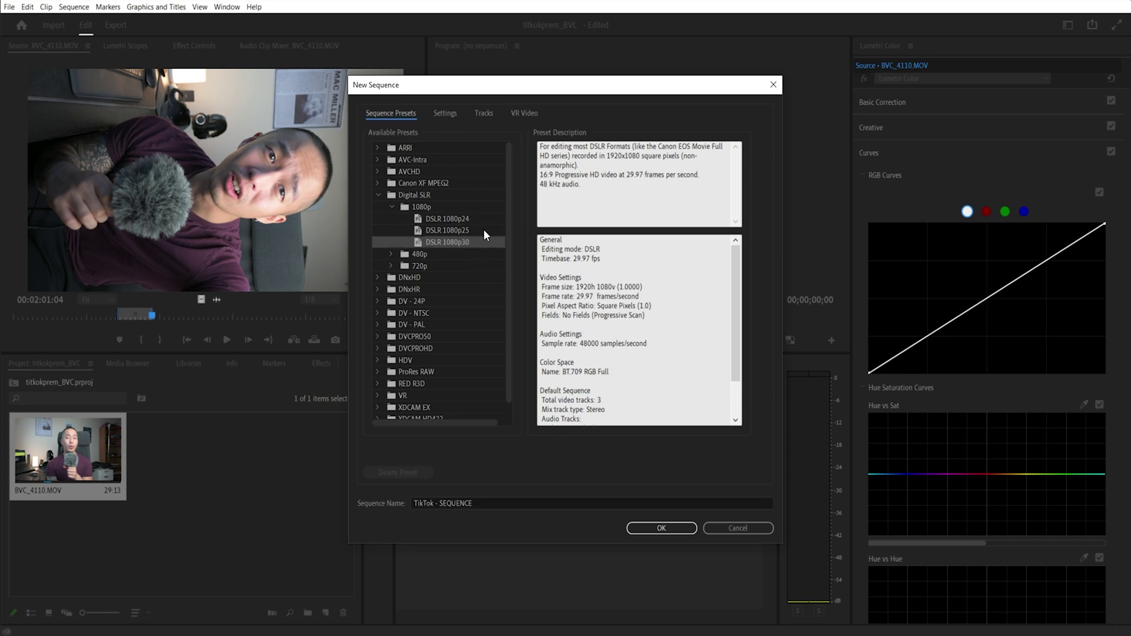
left_click(448, 112)
left_click(515, 136)
scroll(514, 147, "up", 5)
left_click(489, 147)
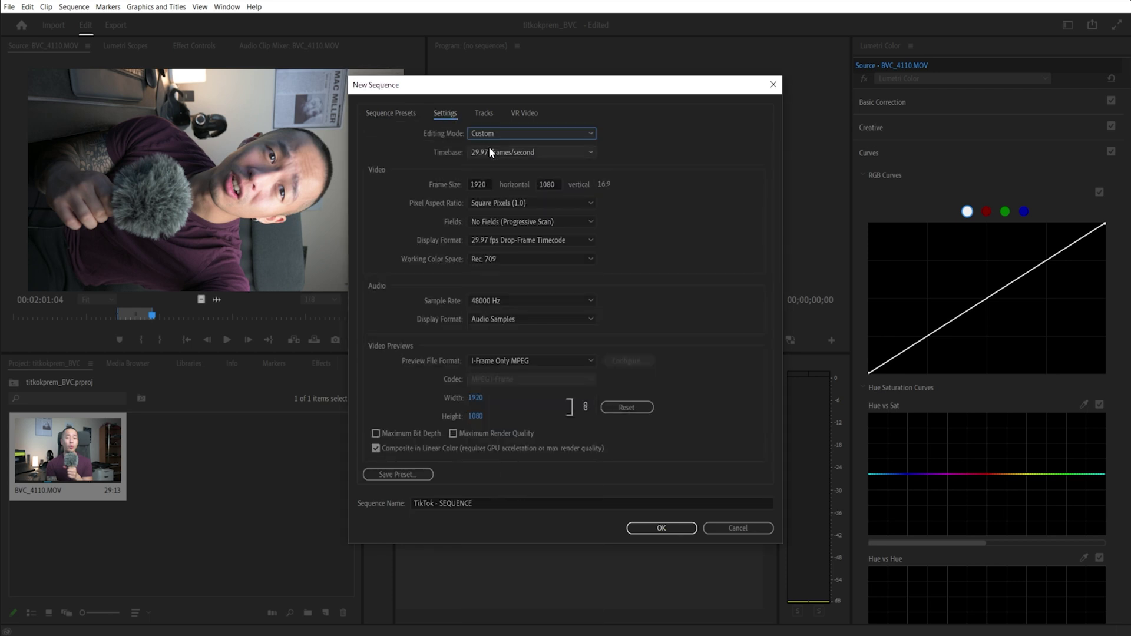
double_click(485, 184)
type("1")
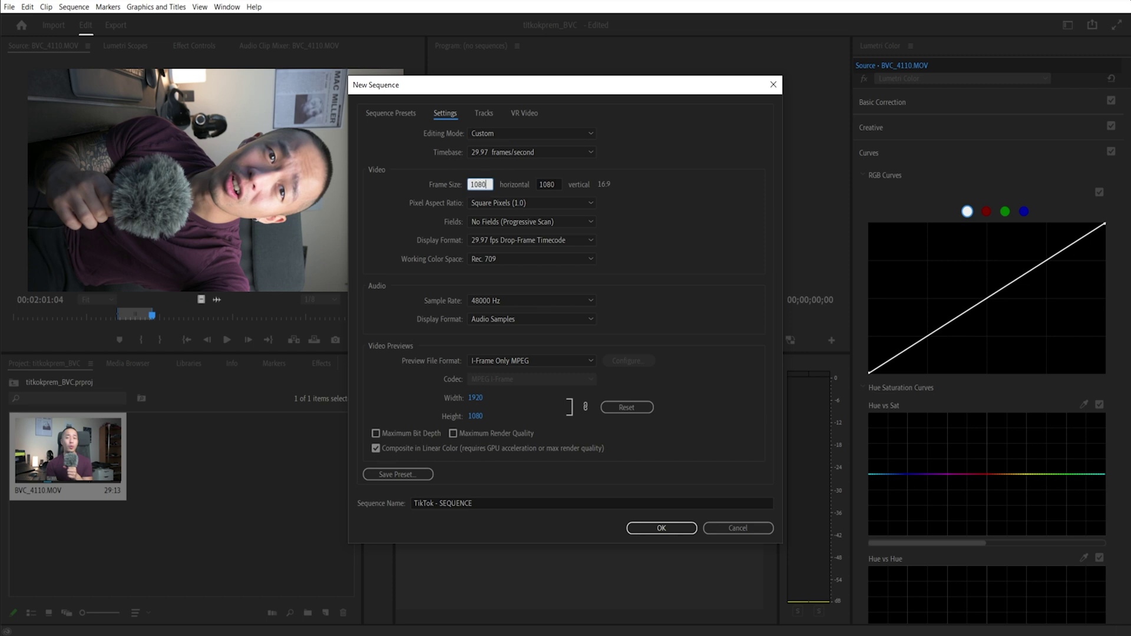
double_click(543, 184)
type("92")
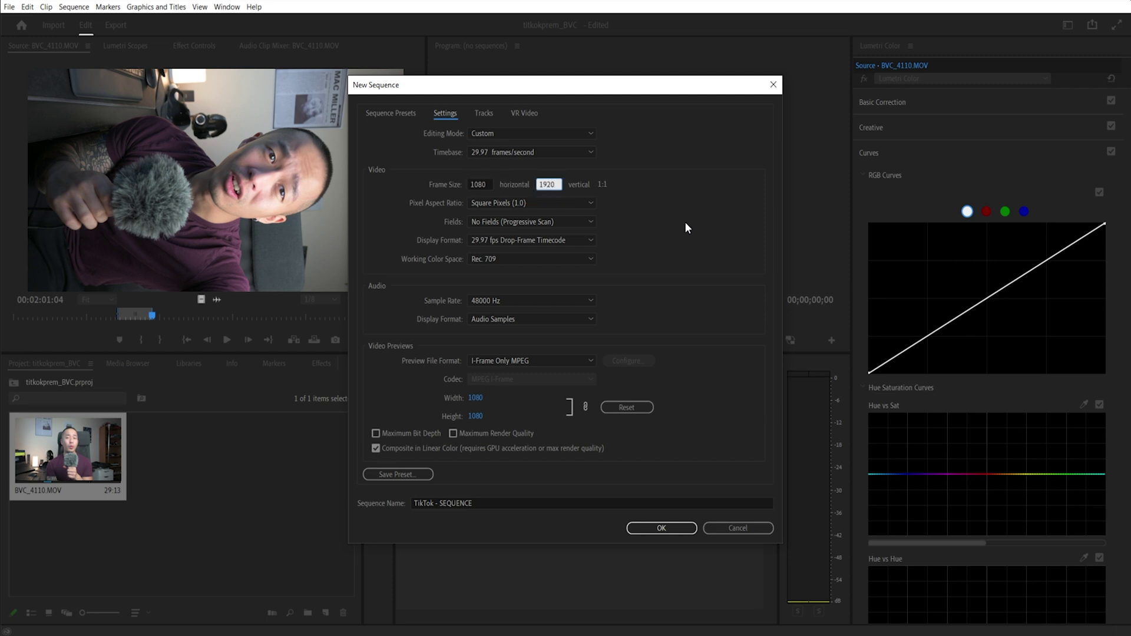
key("Return")
left_click(669, 530)
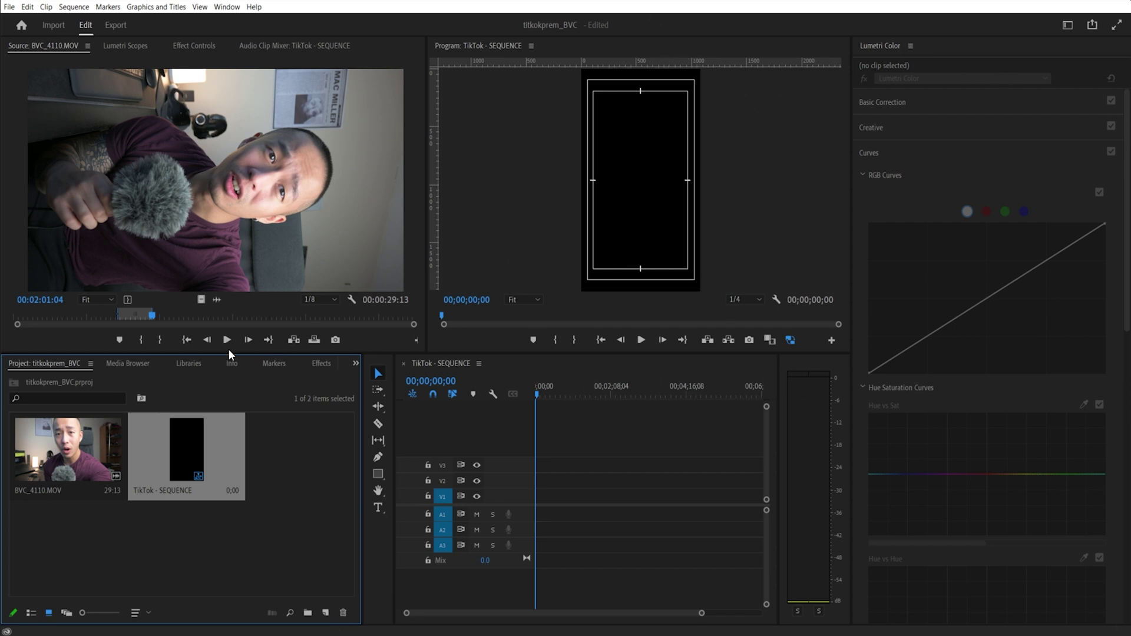
- Add BVC_4110.MOV to the sequence, keeping the existing vertical sequence settings
left_click_drag(188, 179, 521, 500)
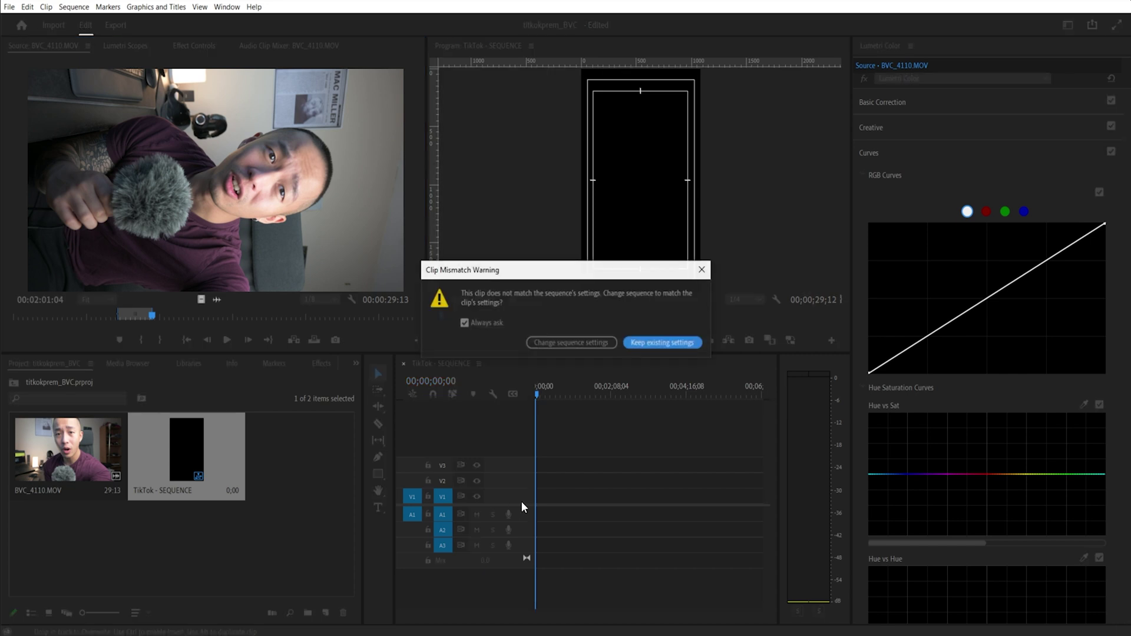
left_click(655, 345)
key("=")
key("=")
key("=")
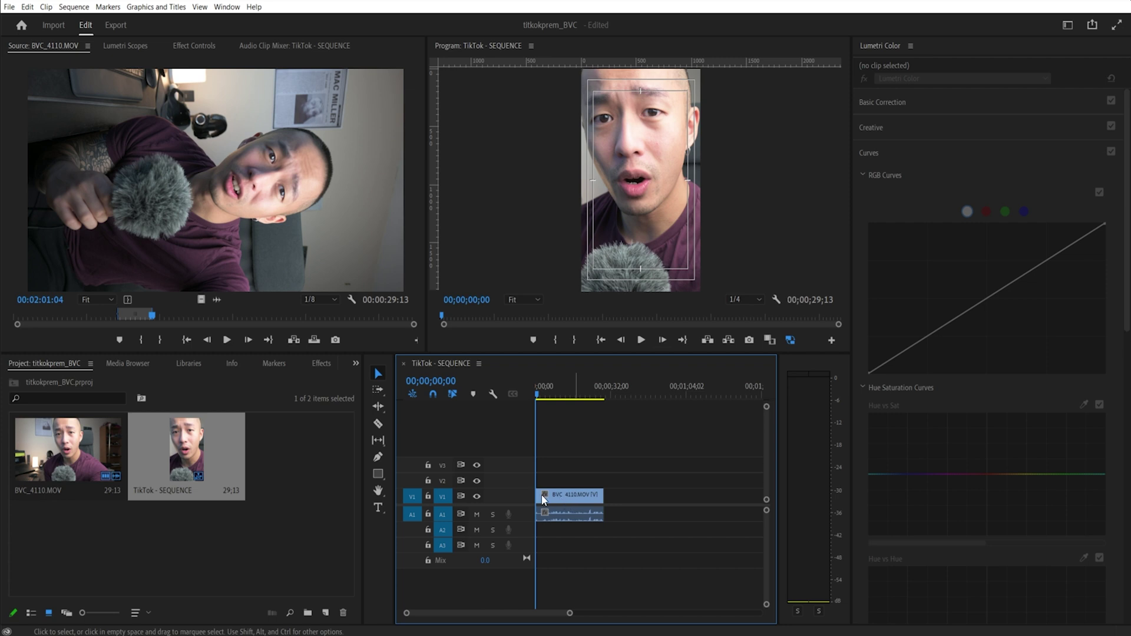
- Set the clip to frame size and play it back from about 14 seconds
left_click(563, 498)
right_click(564, 500)
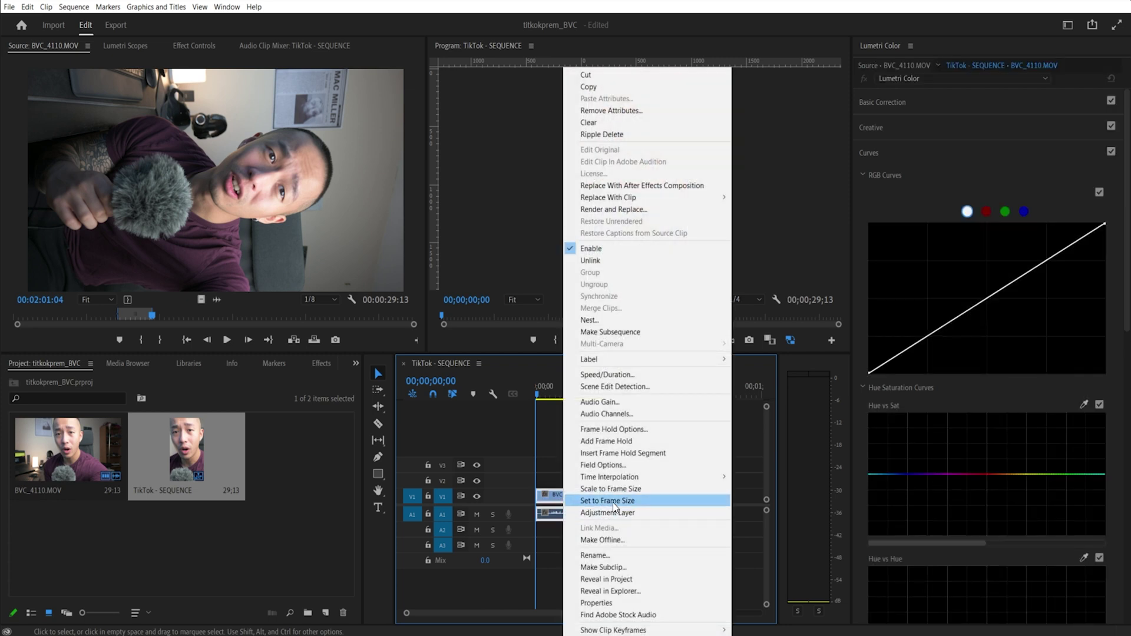
left_click(614, 502)
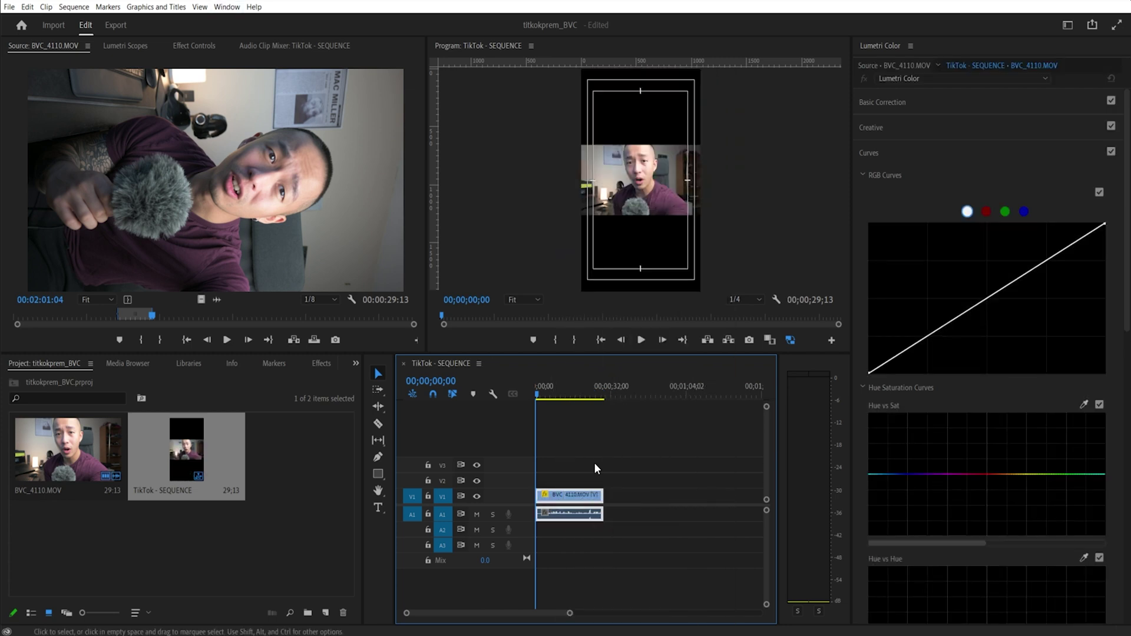
left_click_drag(538, 394, 570, 398)
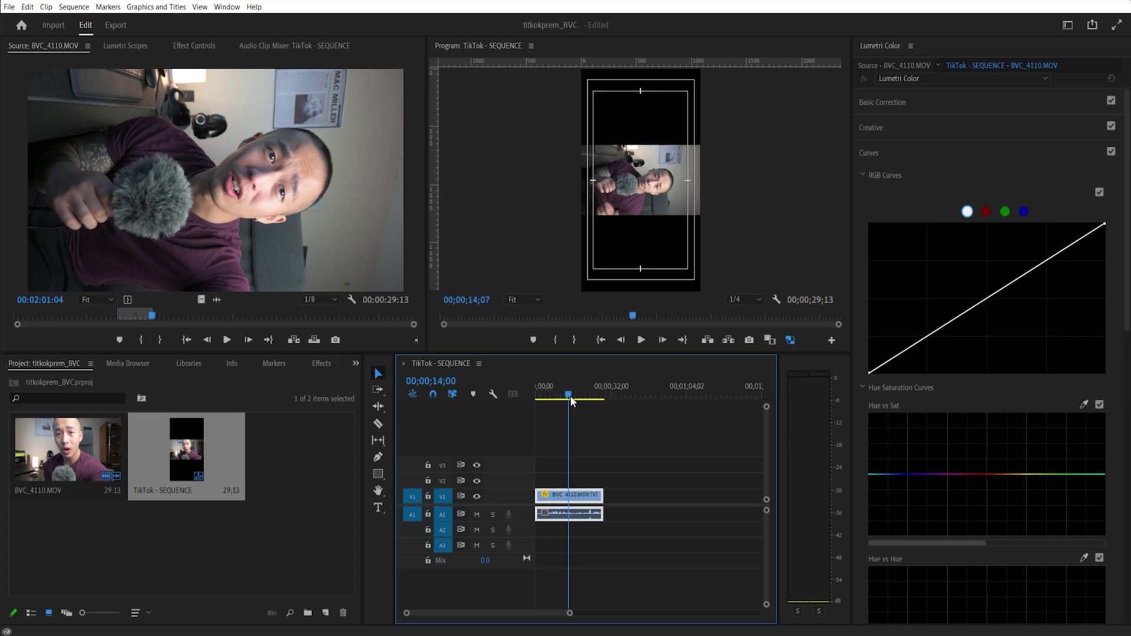
key("space")
- Rotate the clip -90°, scale it to 66.1 and position it at 411, 927
left_click(196, 47)
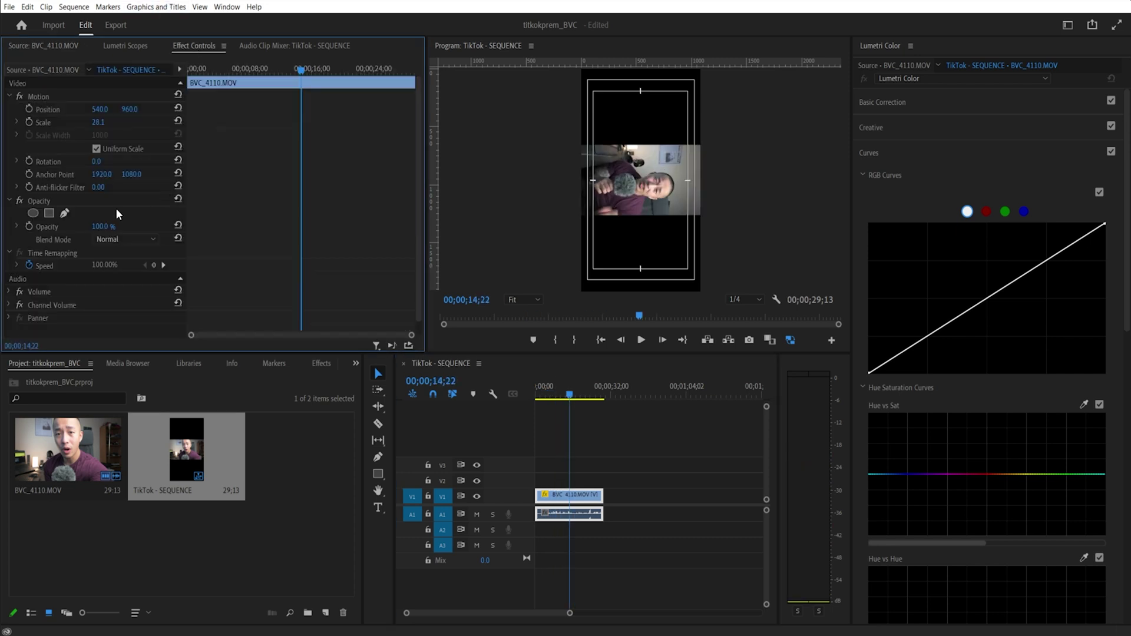
left_click(103, 159)
type("90")
key("Return")
type("-90")
key("Return")
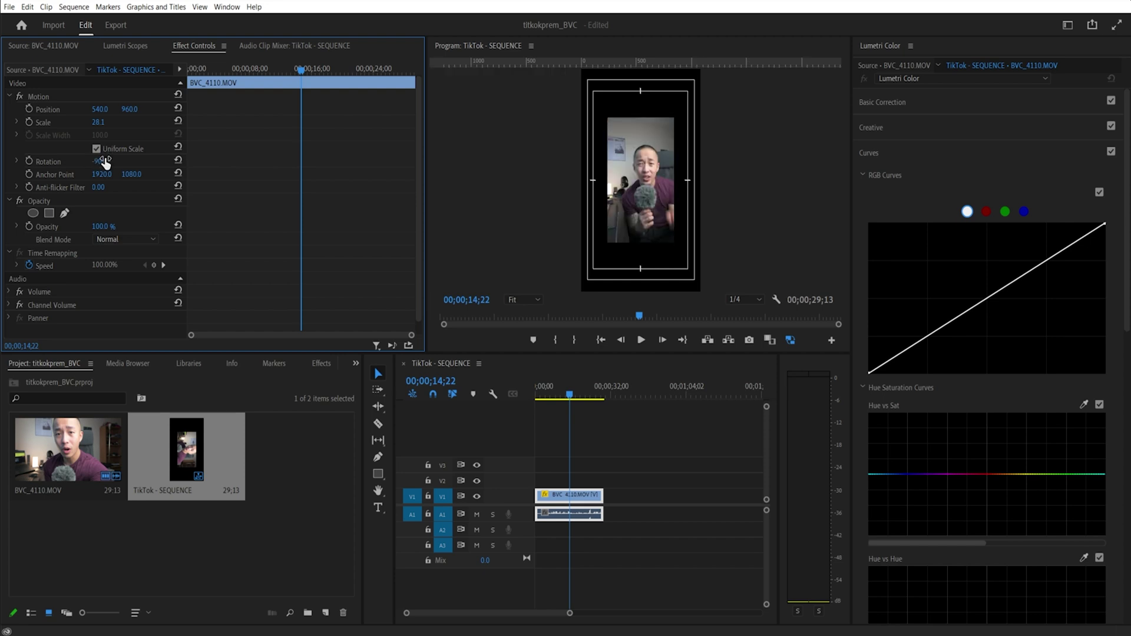
left_click_drag(107, 128, 27, 108)
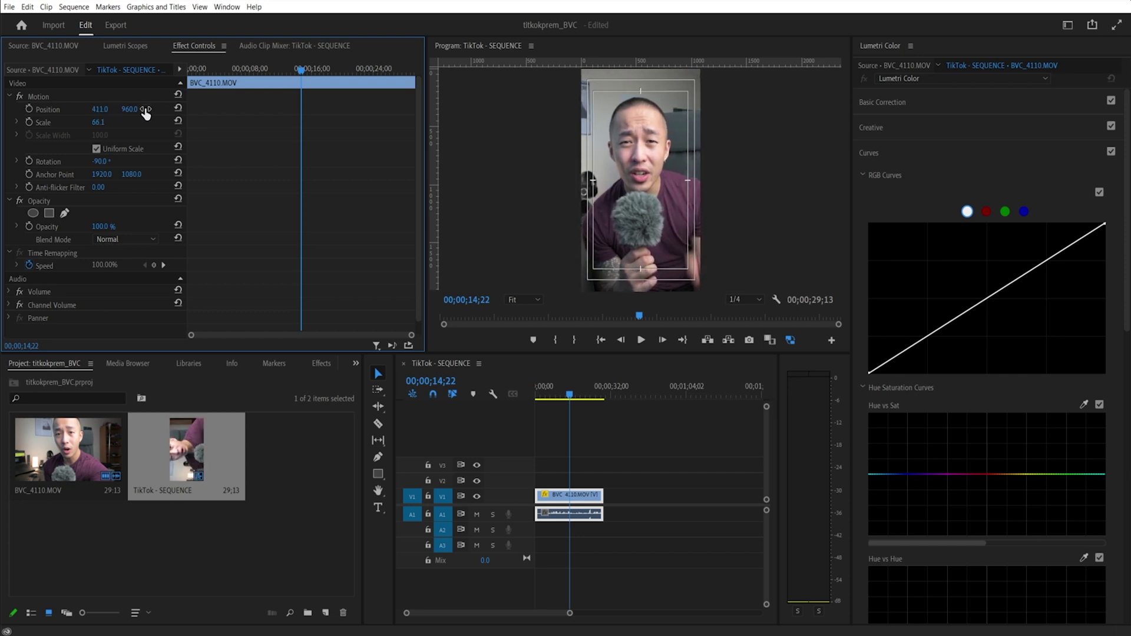
left_click_drag(144, 111, 130, 110)
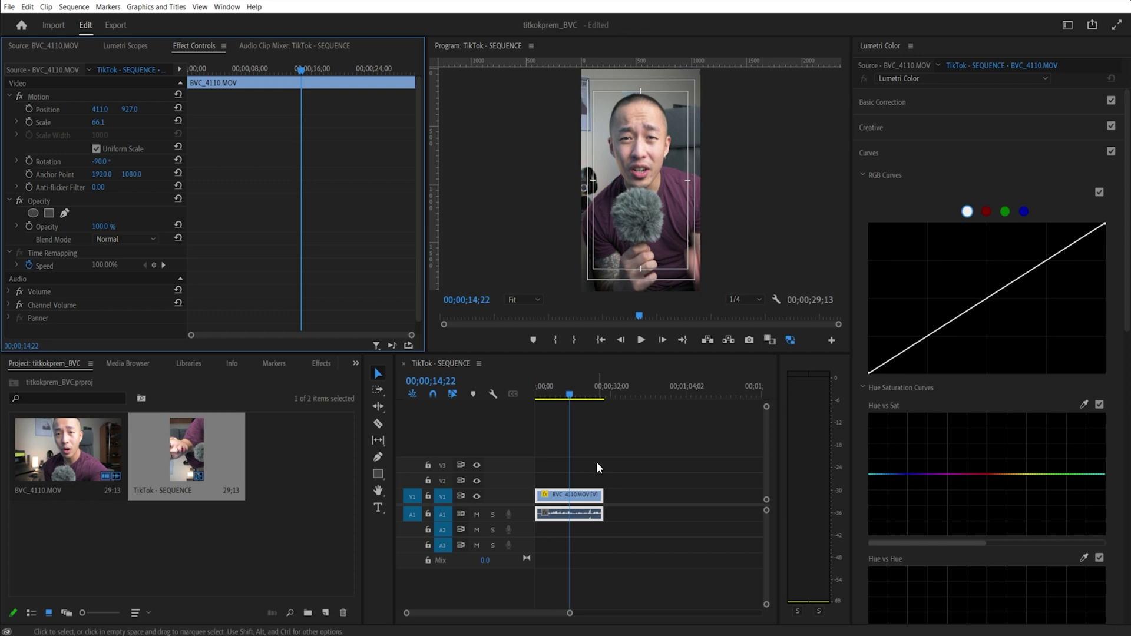
- Shorten the clip's end and make a razor cut at about 10 seconds
left_click_drag(602, 496, 688, 495)
left_click(561, 395)
key("c")
left_click(570, 495)
- Make three more cuts and drag the later clip pieces further right along the timeline
left_click(586, 495)
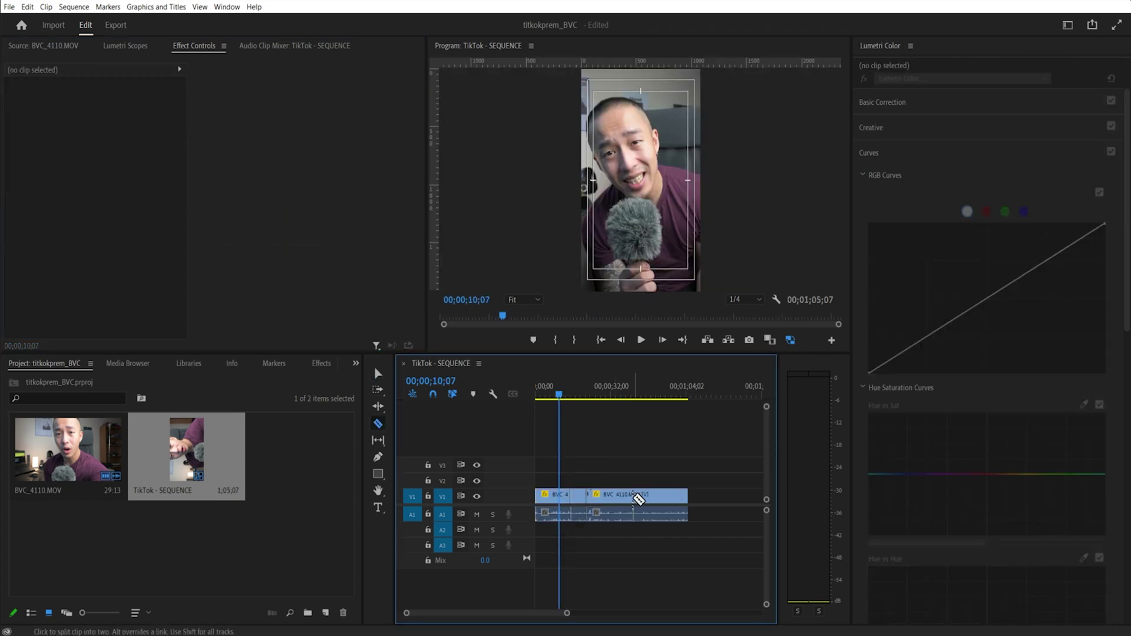
left_click(631, 495)
left_click(660, 496)
key("v")
key("minus")
mouse_move(662, 481)
left_mouse_down()
mouse_move(548, 522)
mouse_move(654, 515)
left_mouse_up()
left_click_drag(701, 483, 664, 515)
left_click_drag(663, 514, 679, 515)
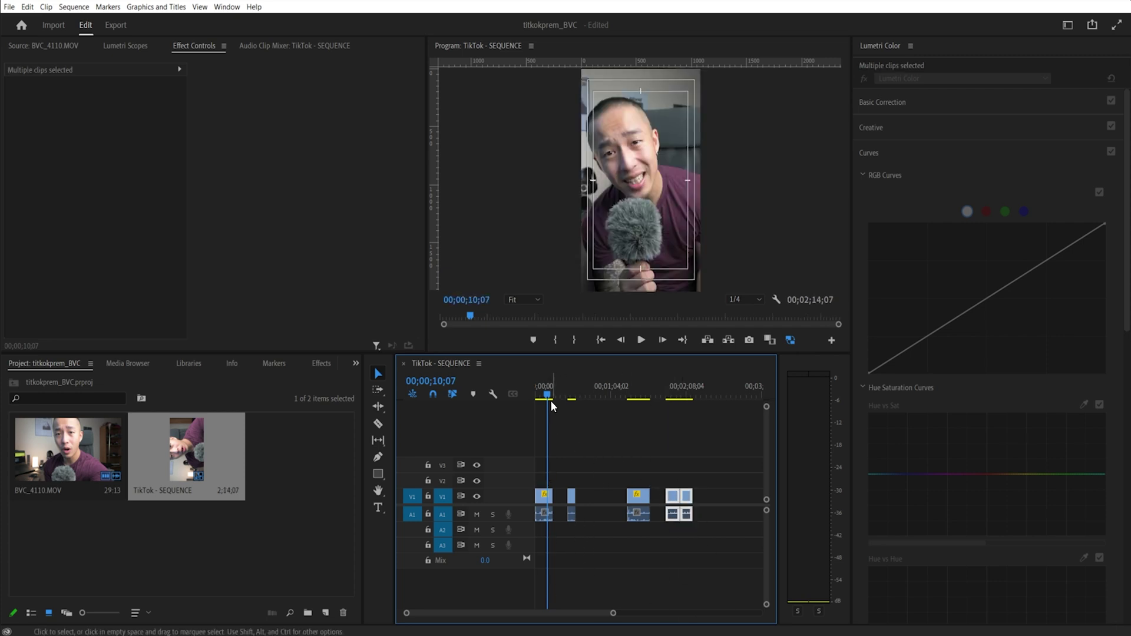
- Zoom the timeline in and park the playhead at about 7 seconds on the first piece
key("equal")
key("equal")
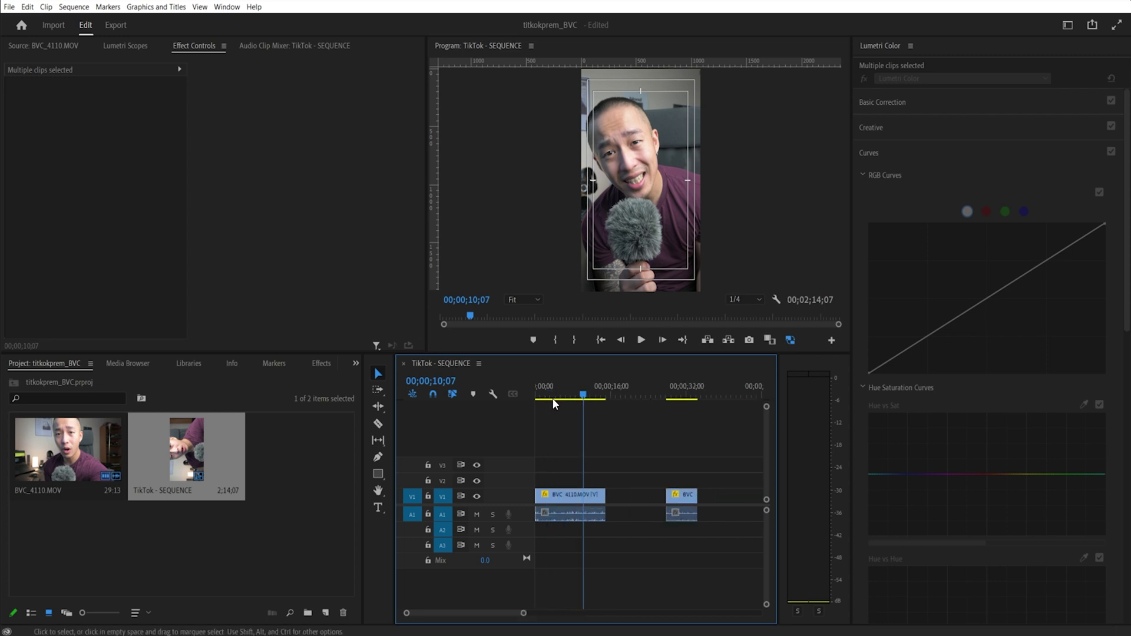
left_click(569, 393)
left_click(573, 393)
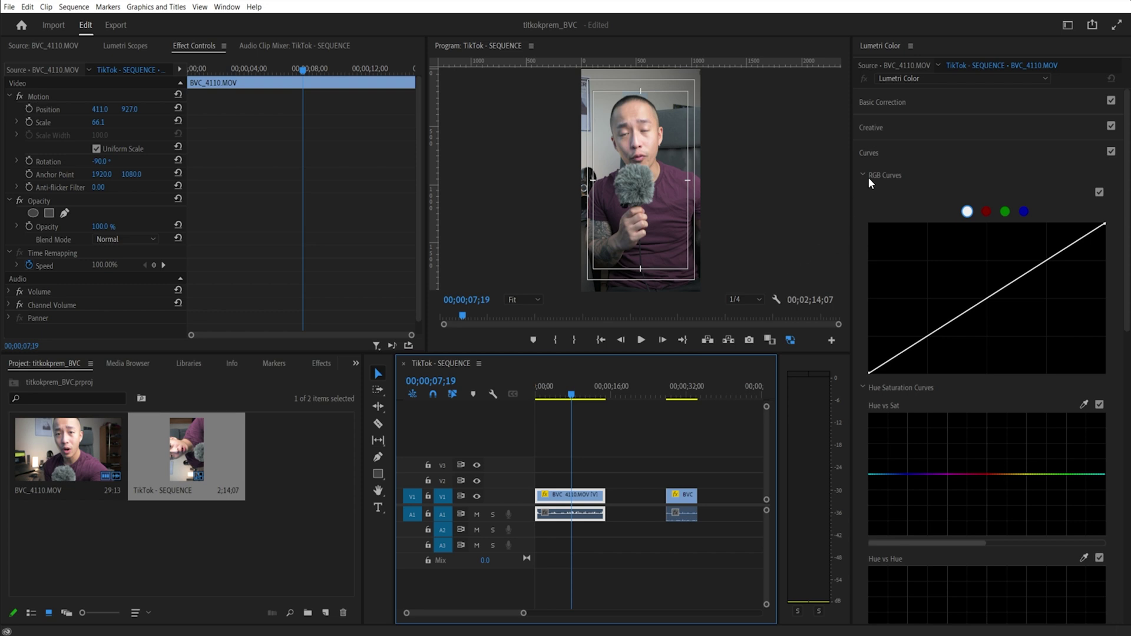
left_click(1067, 25)
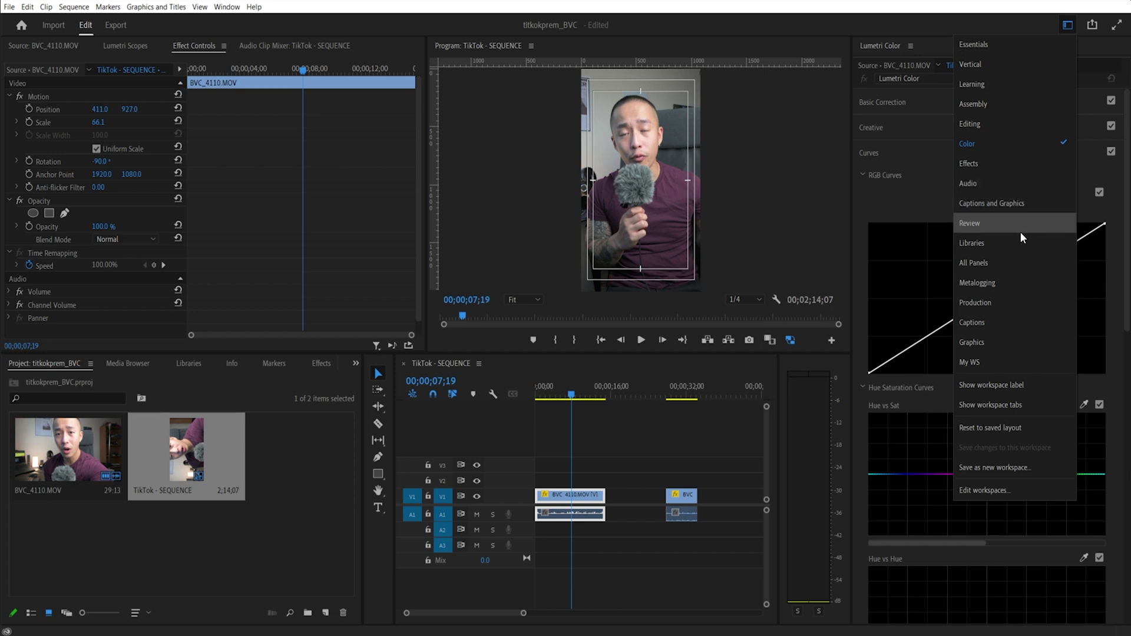
- Switch to the Graphics workspace and add a new text layer over the video
left_click(983, 342)
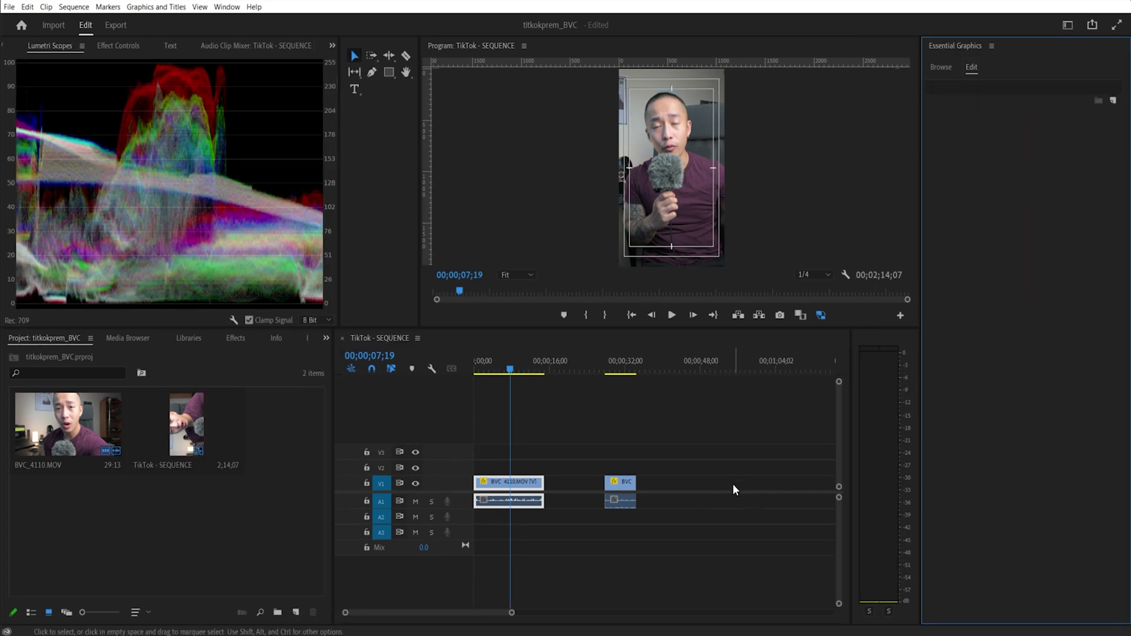
left_click(1113, 102)
left_click(1077, 111)
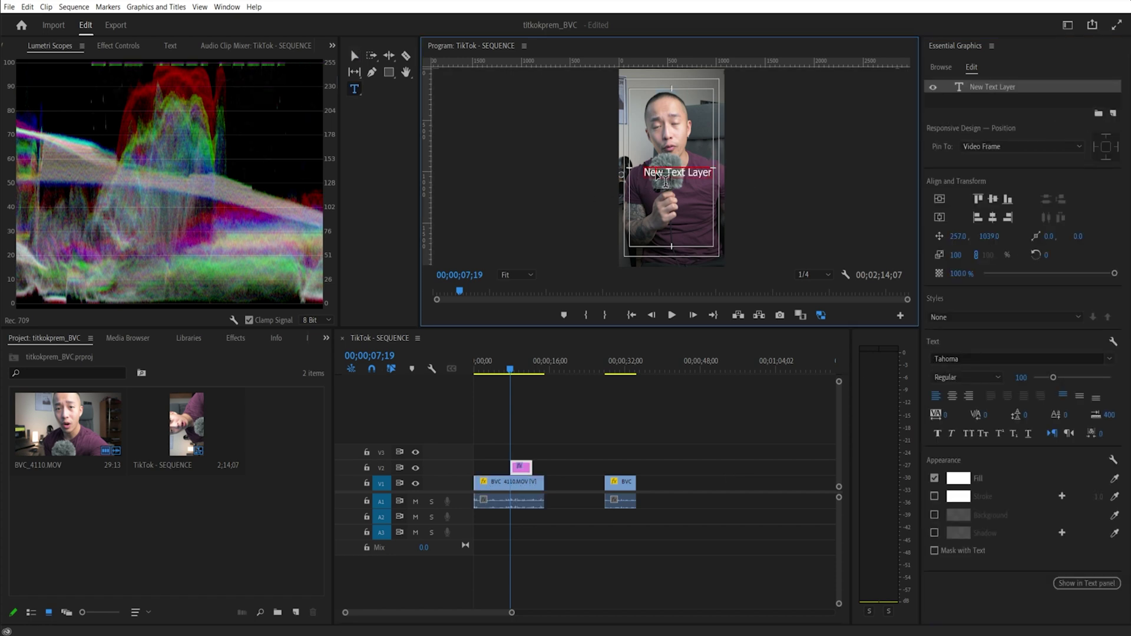
double_click(654, 171)
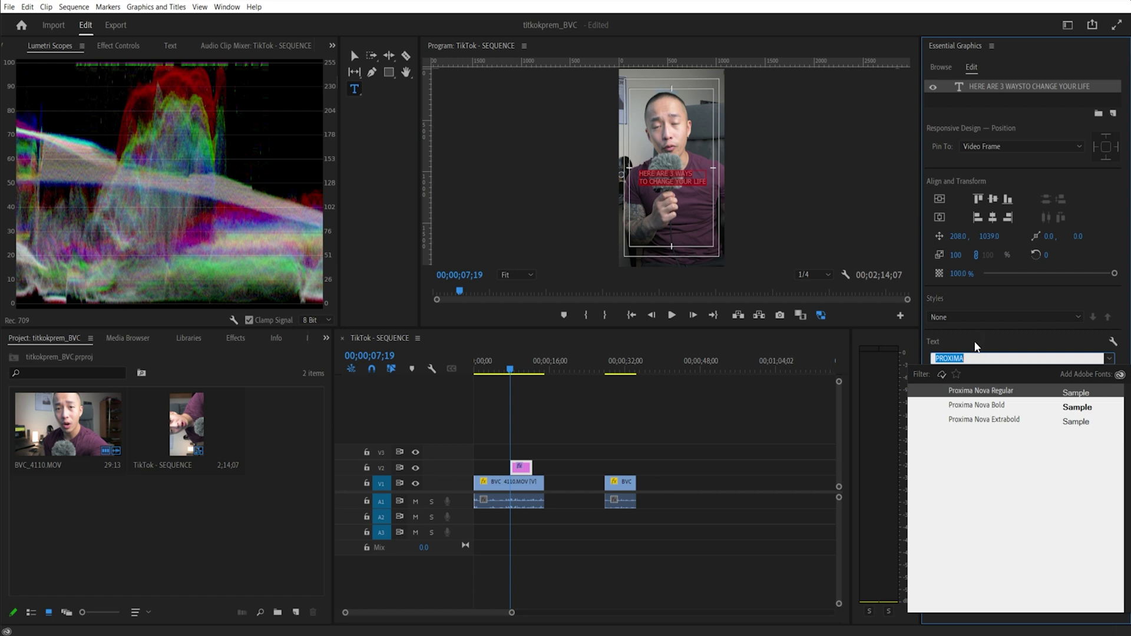
- Set the caption font to Proxima Nova
left_click(983, 405)
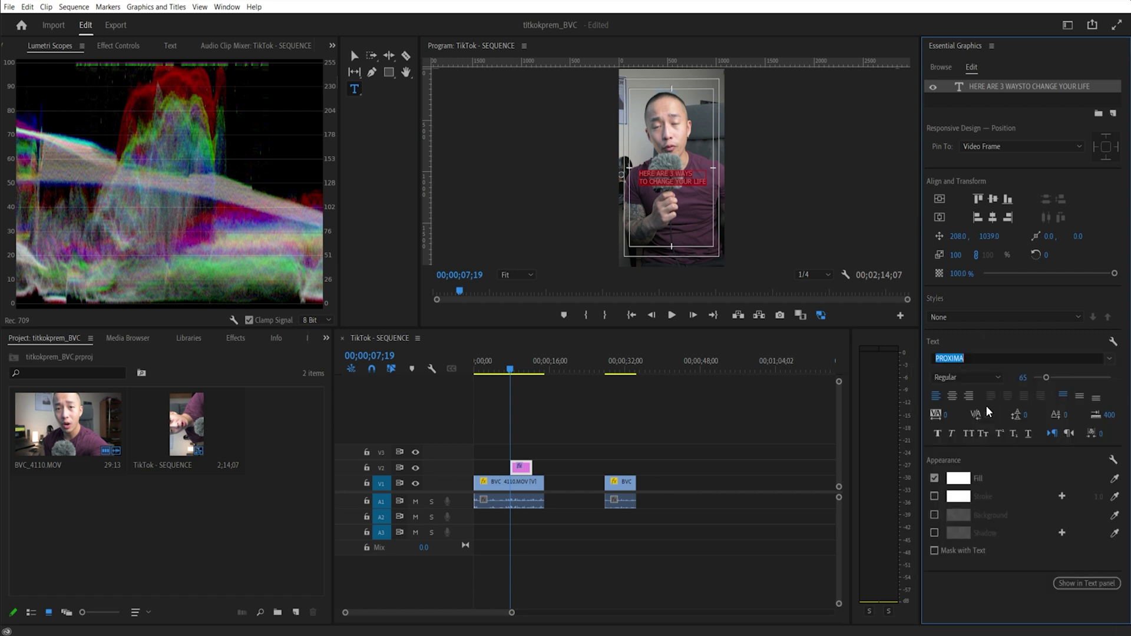
left_click(674, 195)
key("ctrl+a")
left_click(953, 360)
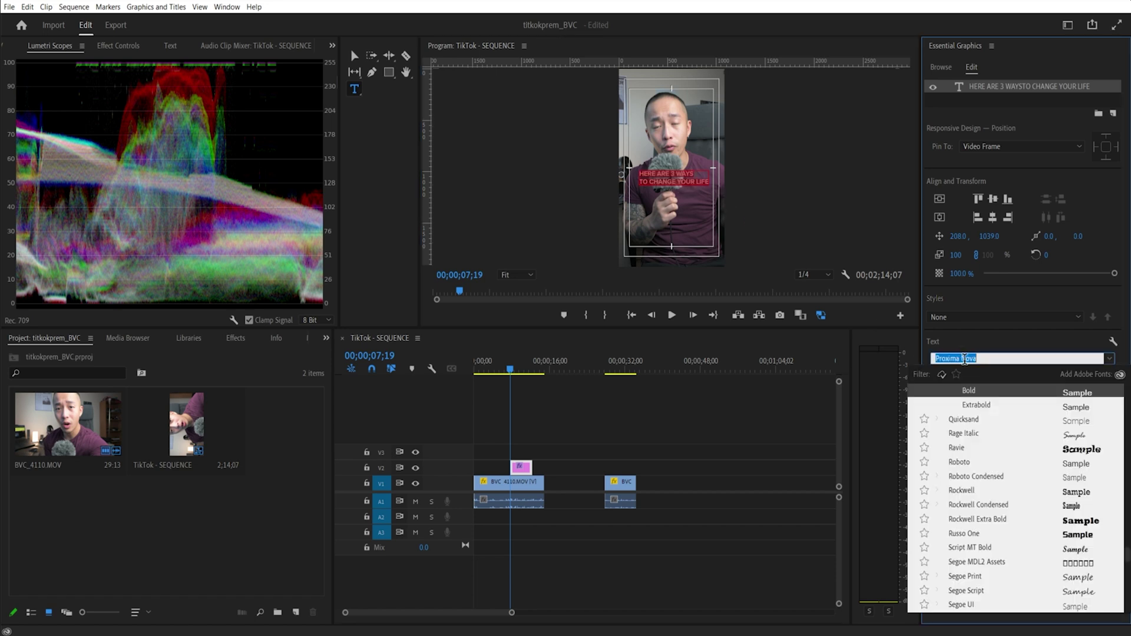
type("PROX")
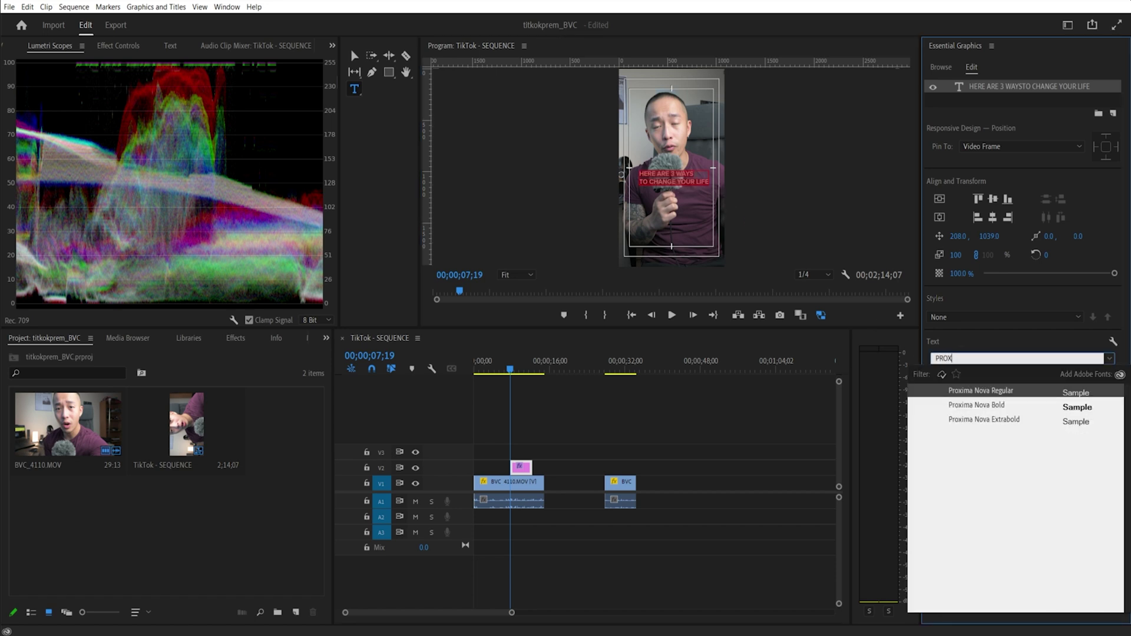
left_click(989, 391)
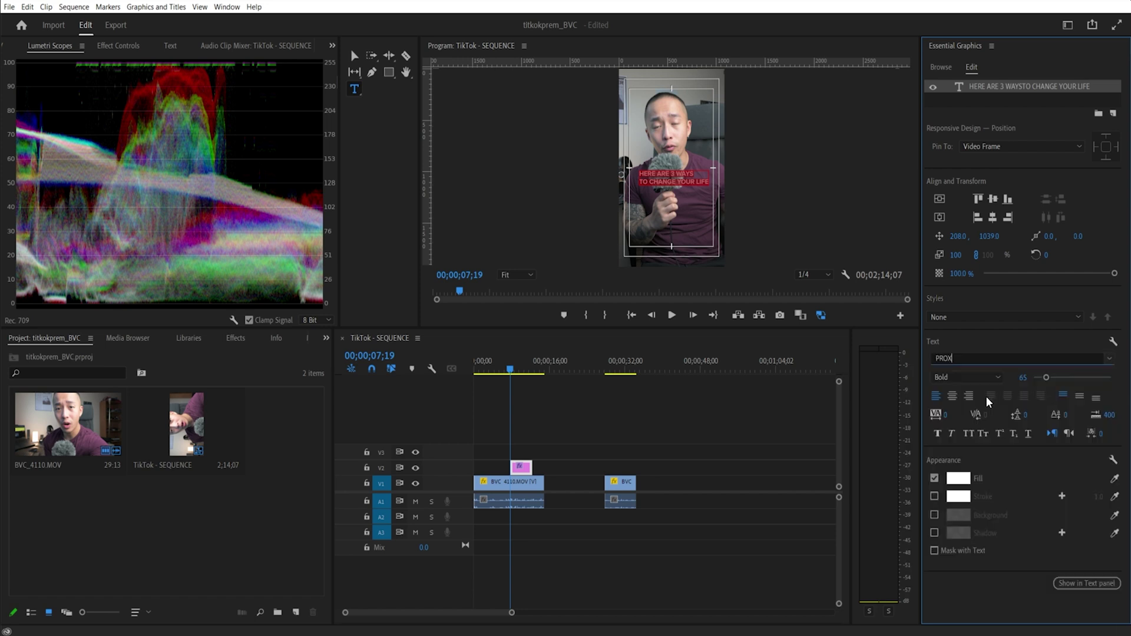
left_click(693, 188)
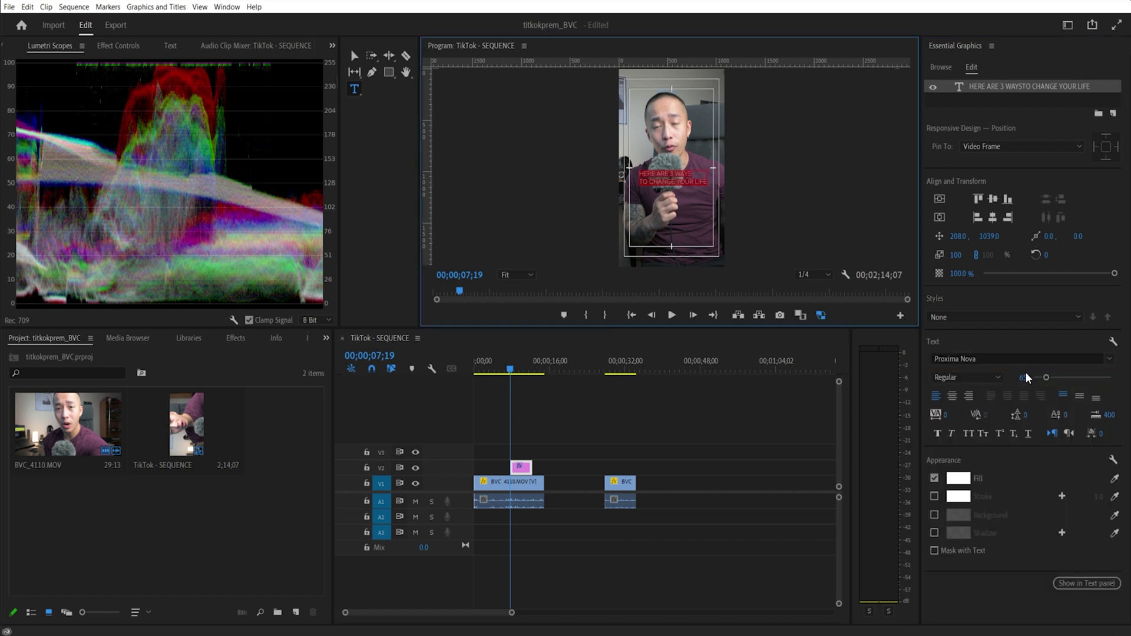
- Raise the caption font size to 96, slide it left, and make it Bold
left_click_drag(1022, 377, 1042, 377)
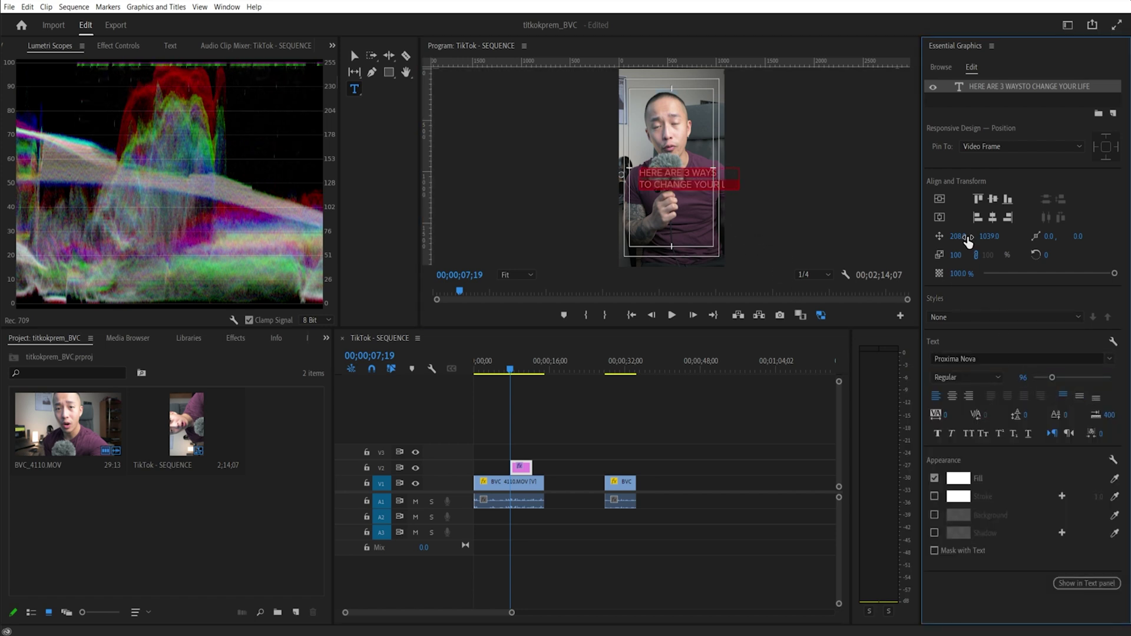
left_click_drag(957, 235, 836, 236)
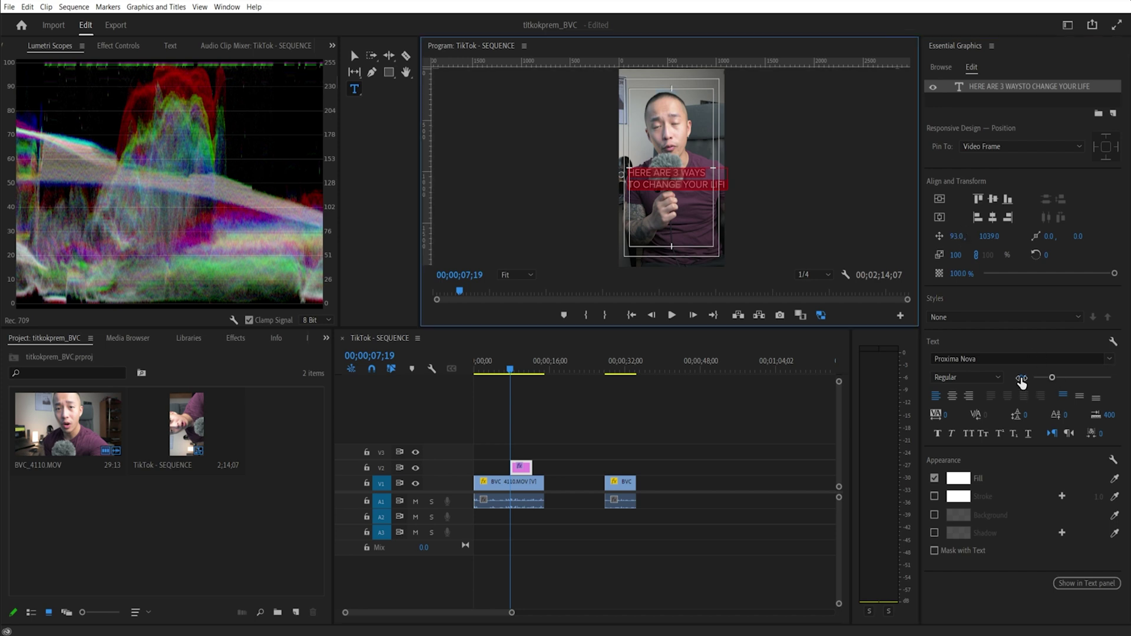
left_click(1022, 377)
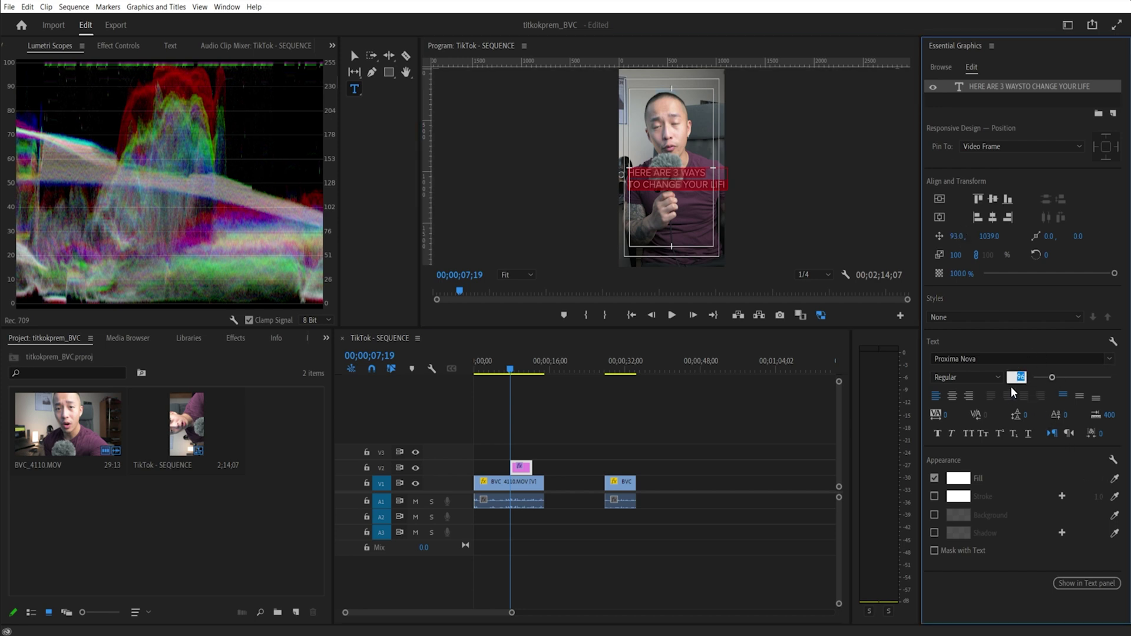
left_click(954, 372)
left_click(961, 405)
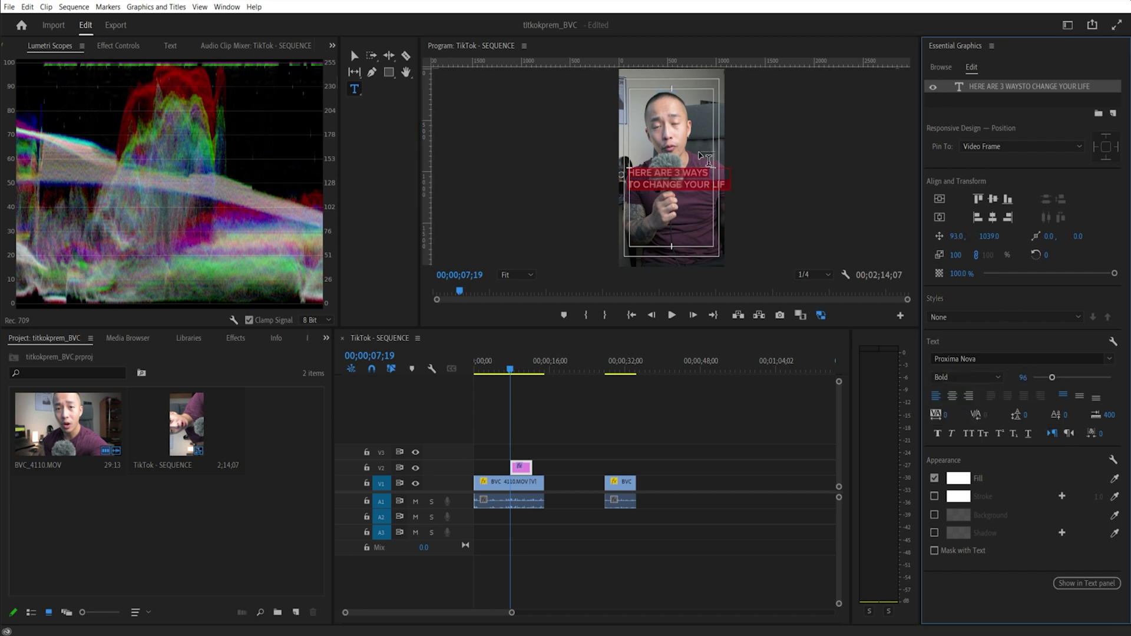
- Retype the caption as 'Here are 3 ways to change your life'
left_click(688, 193)
type("Here are")
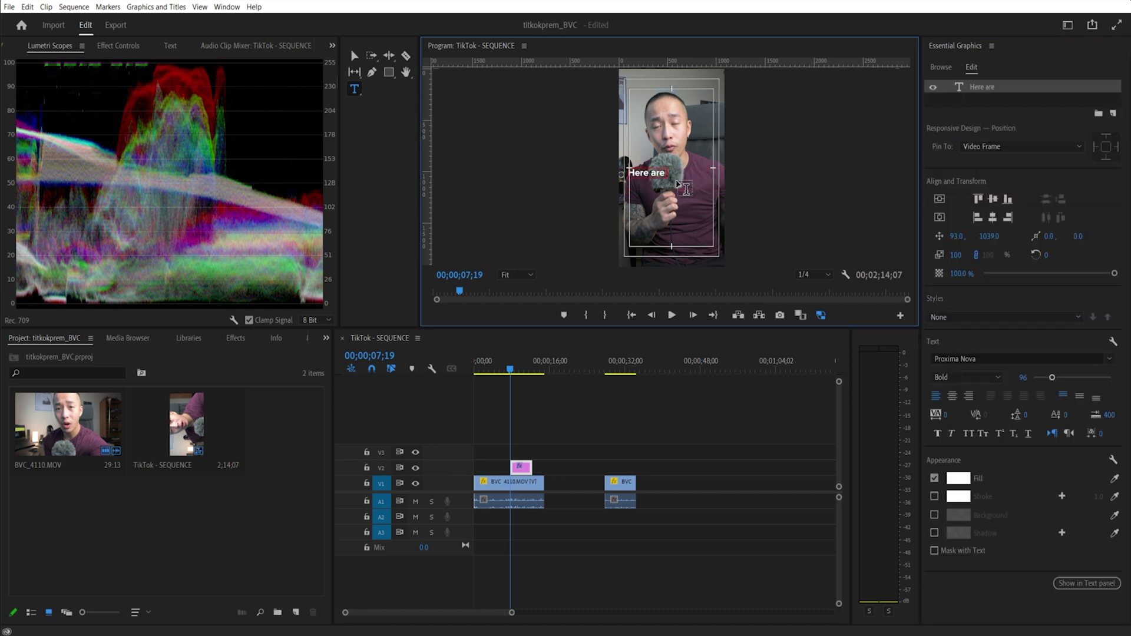
type(" 3 ways to h")
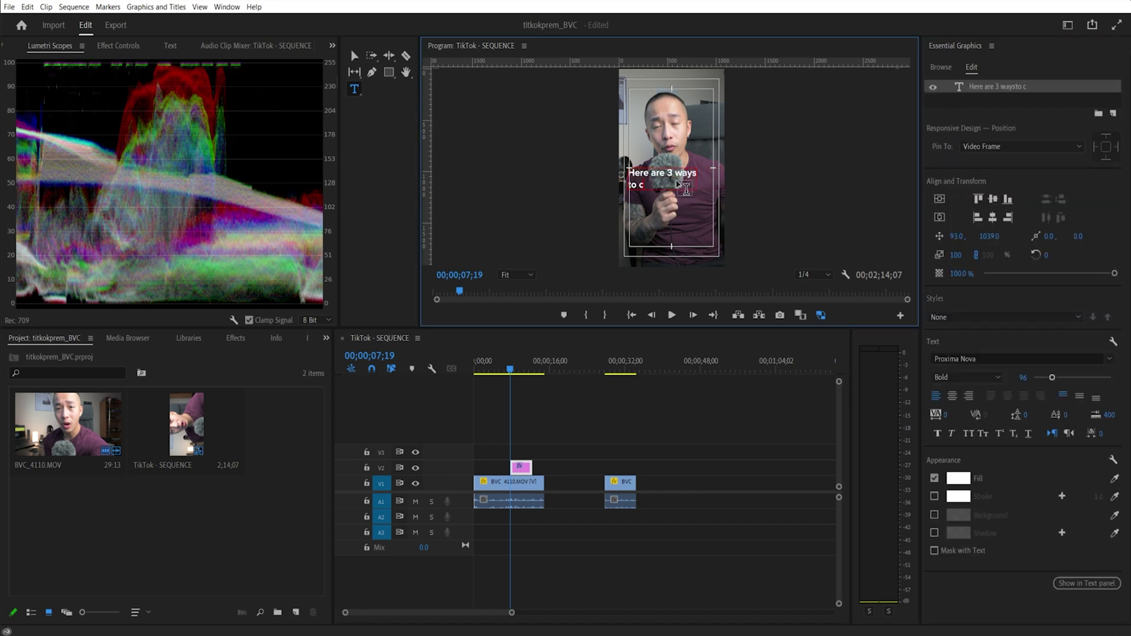
type("hange your life")
key("ctrl+a")
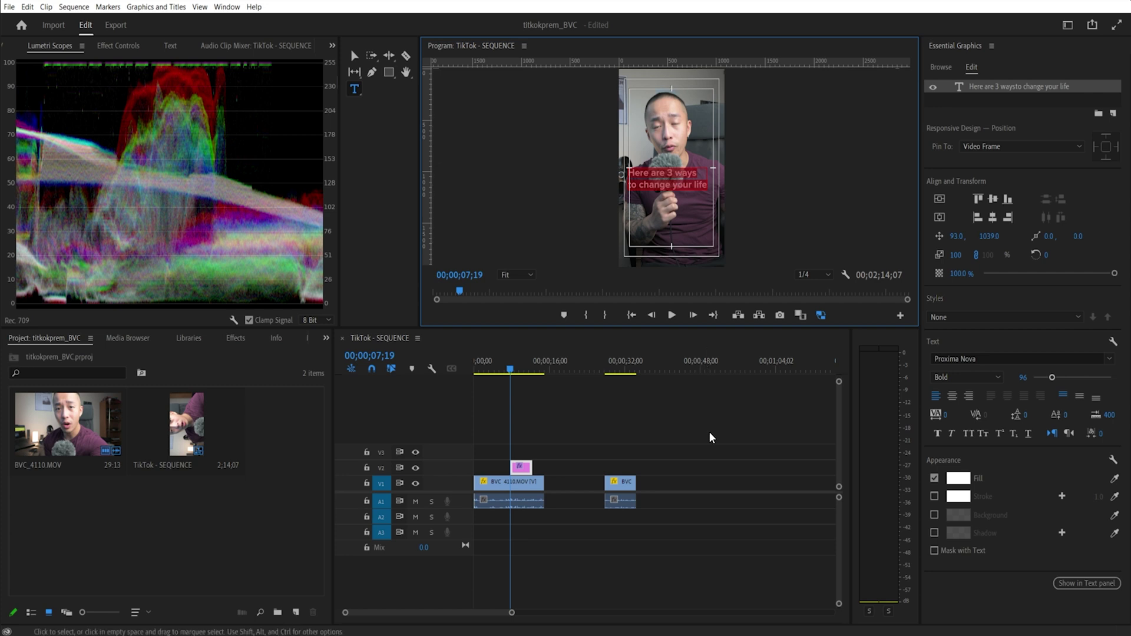
- Centre the caption vertically and horizontally in the frame and centre-align its text
left_click(940, 198)
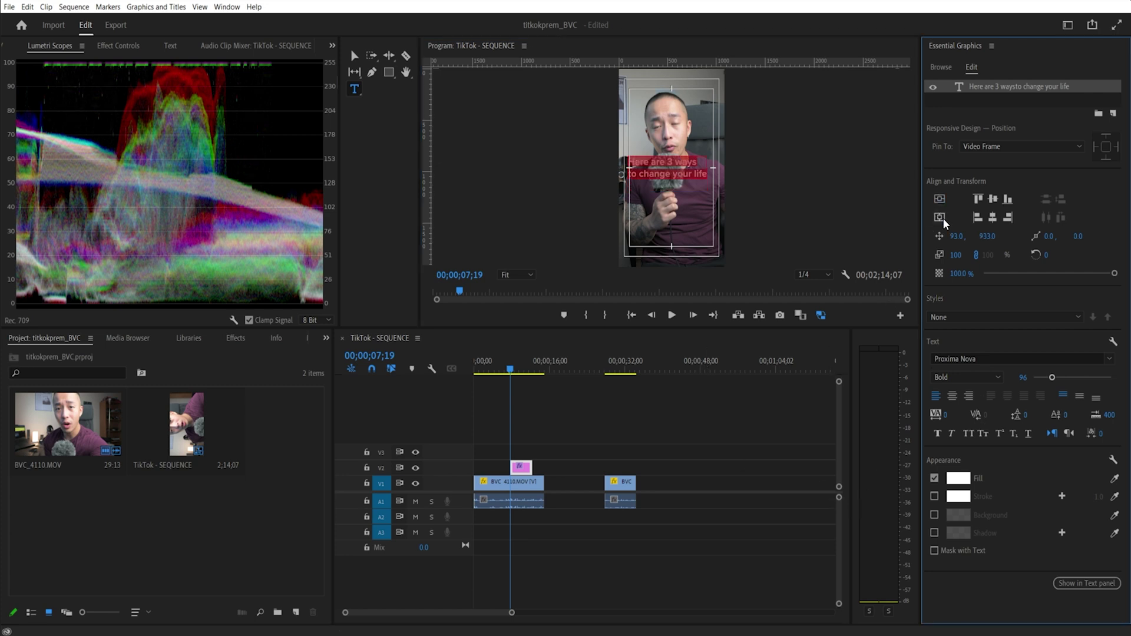
left_click(941, 217)
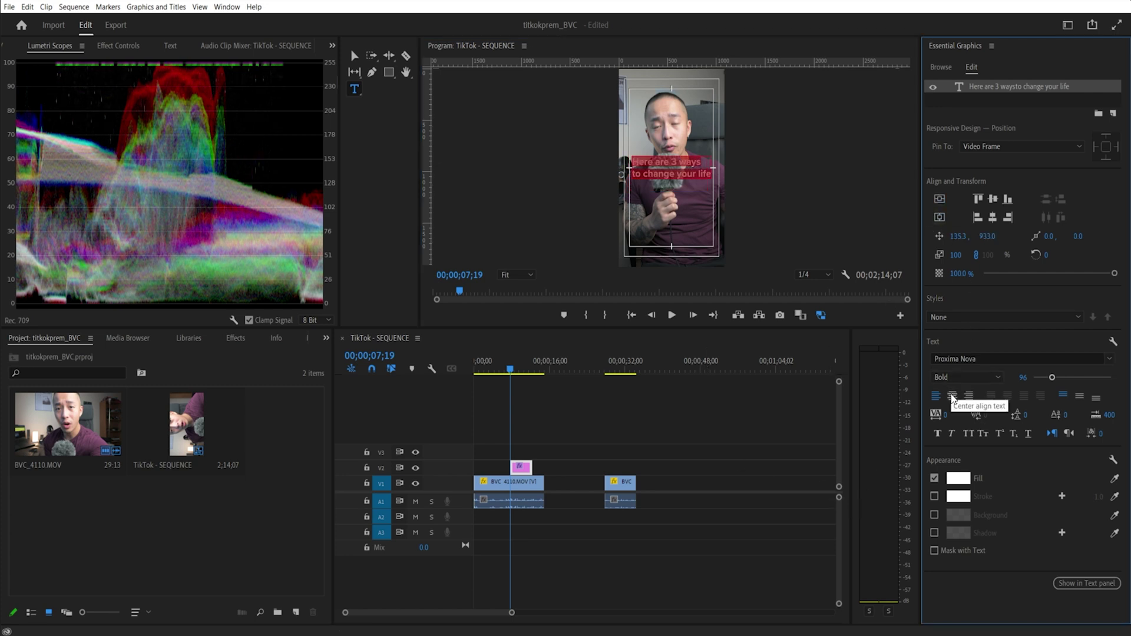
left_click(952, 396)
left_click(939, 218)
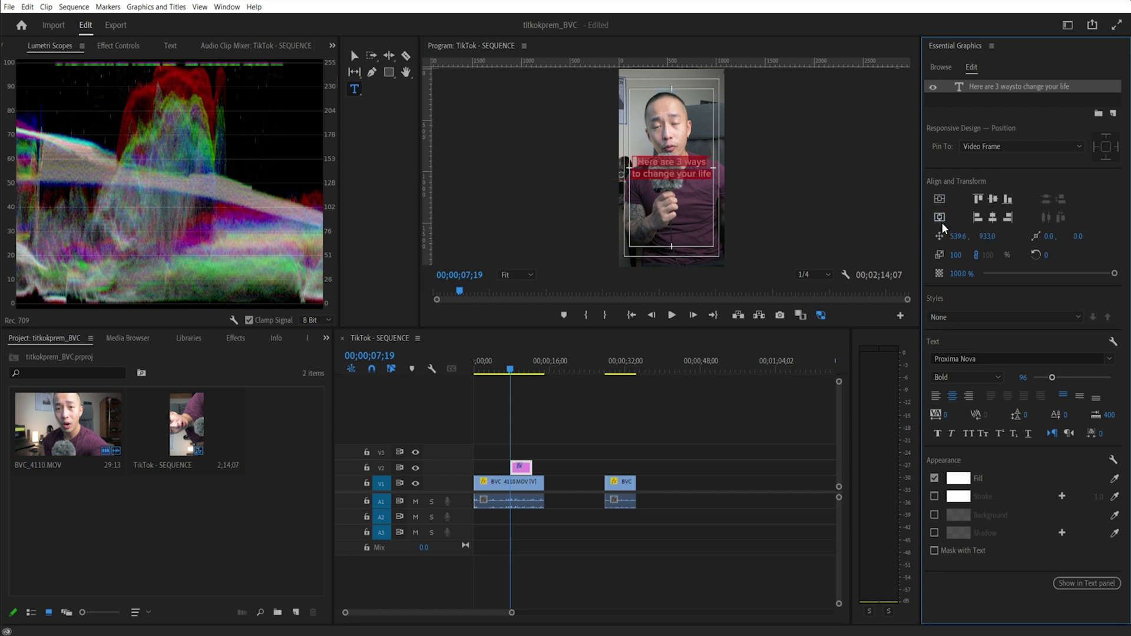
- Split 'to change your life' into its own text layer and enable a background on 'Here are 3 ways'
left_click(672, 178)
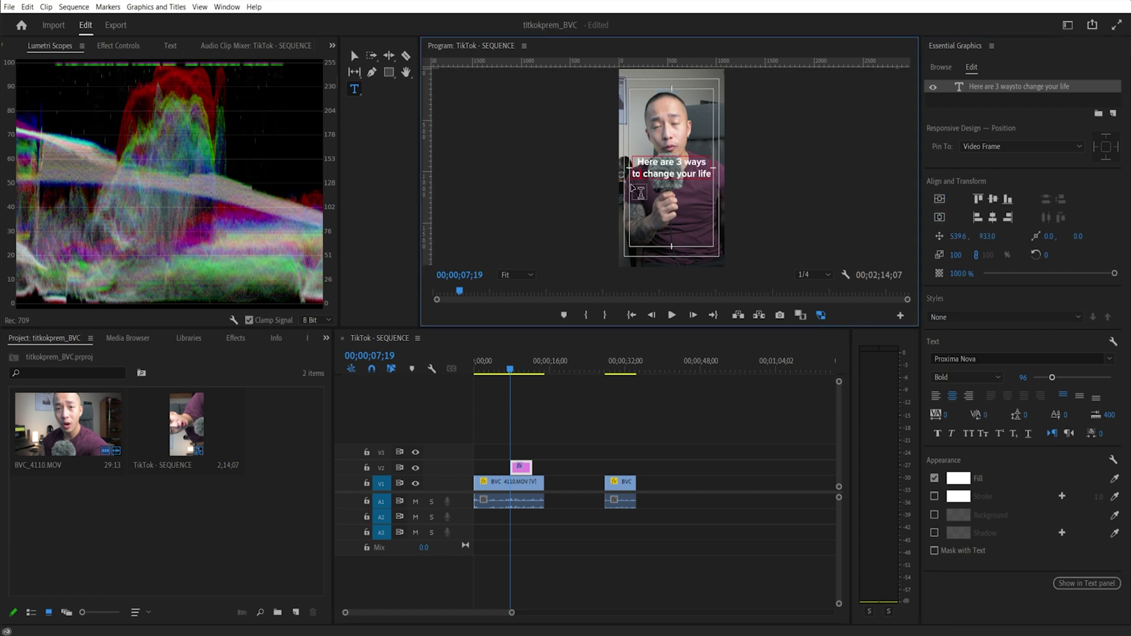
left_click_drag(633, 174, 742, 177)
key("ctrl+c")
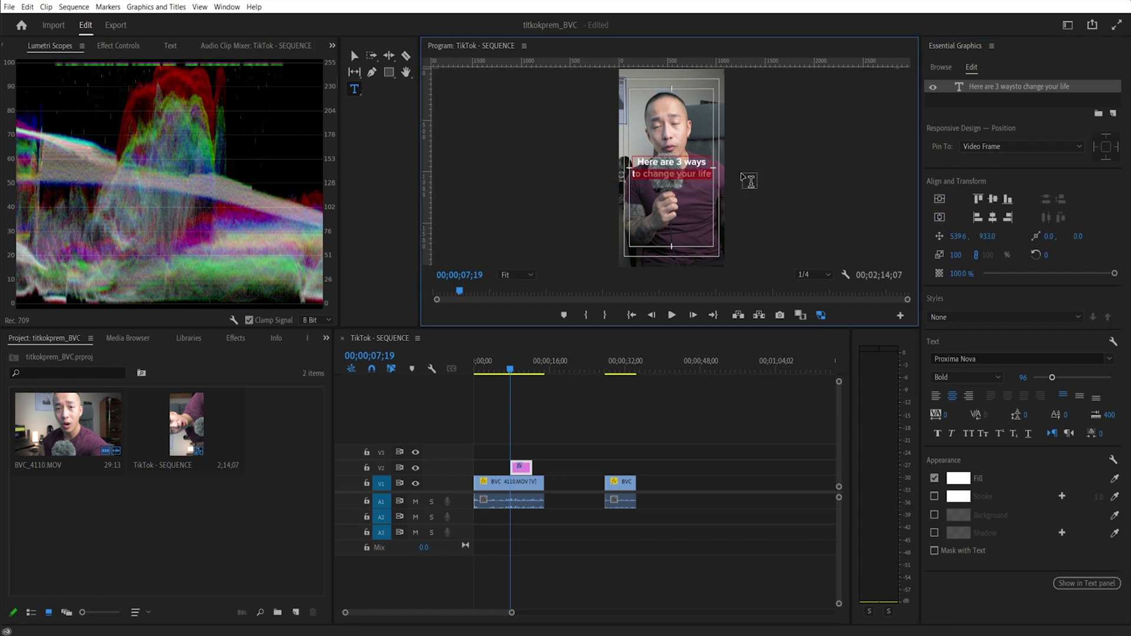
key("BackSpace")
left_click(944, 112)
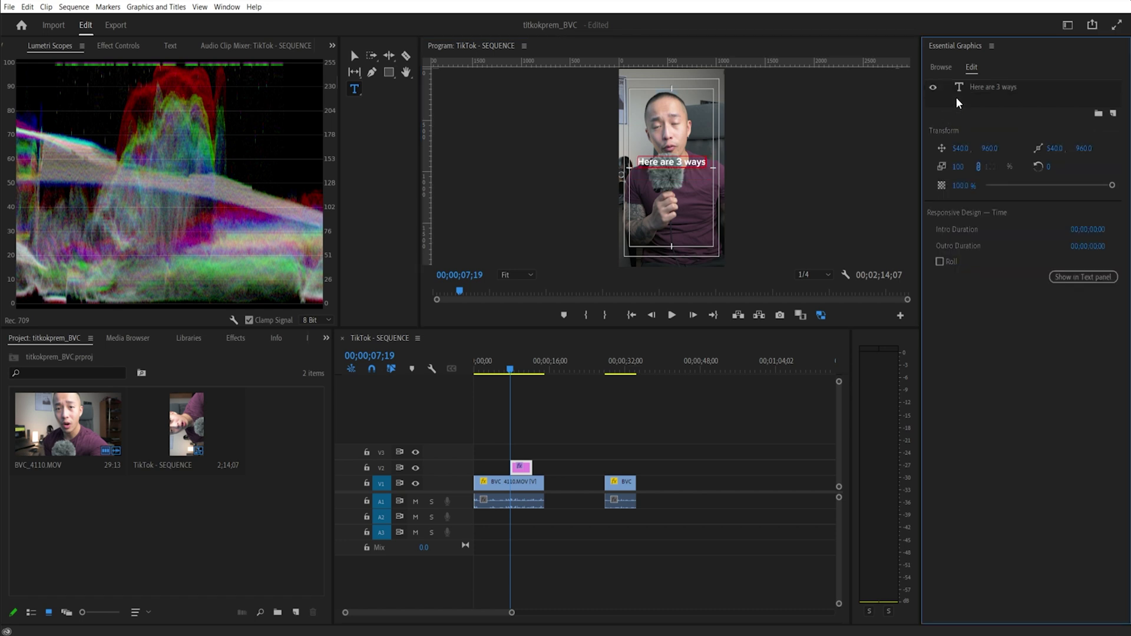
left_click(977, 85)
key("ctrl+v")
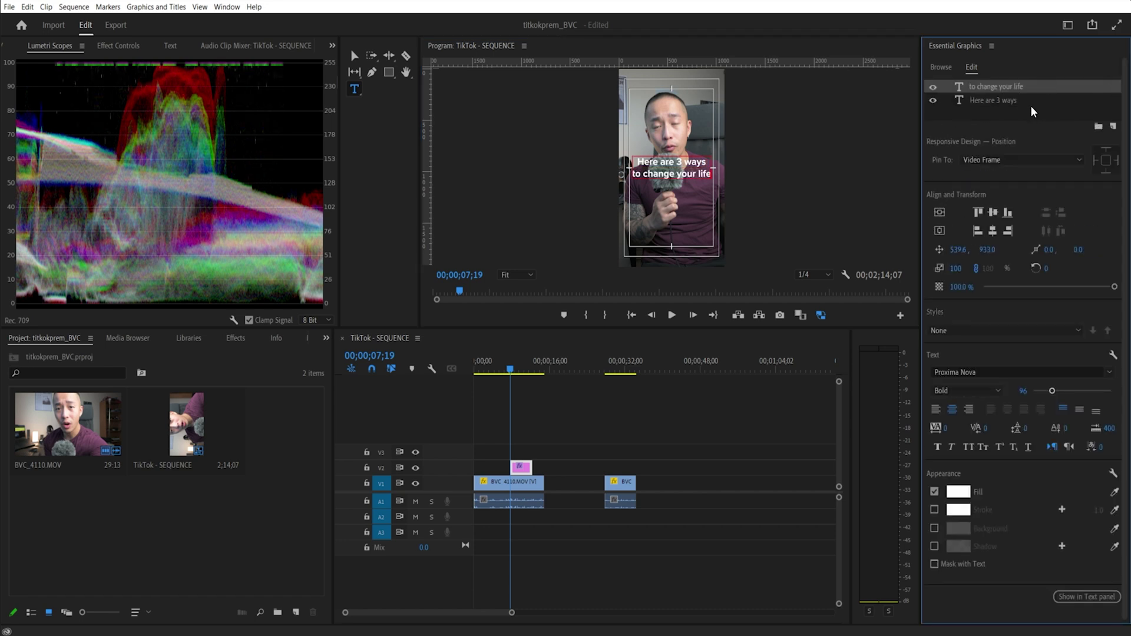
left_click(995, 100)
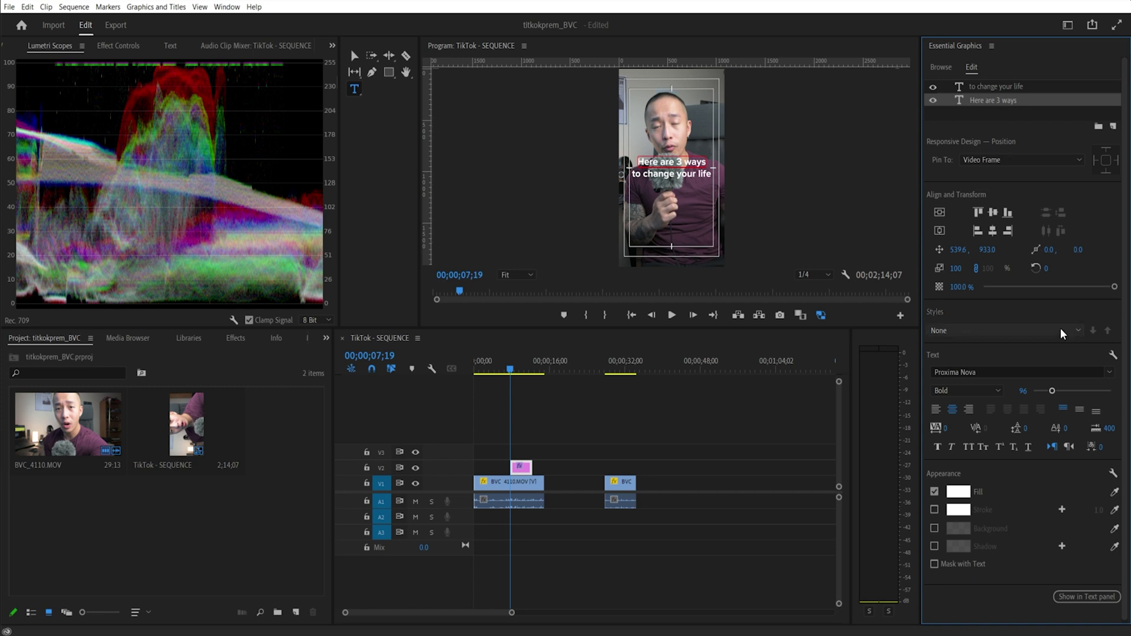
left_click(934, 528)
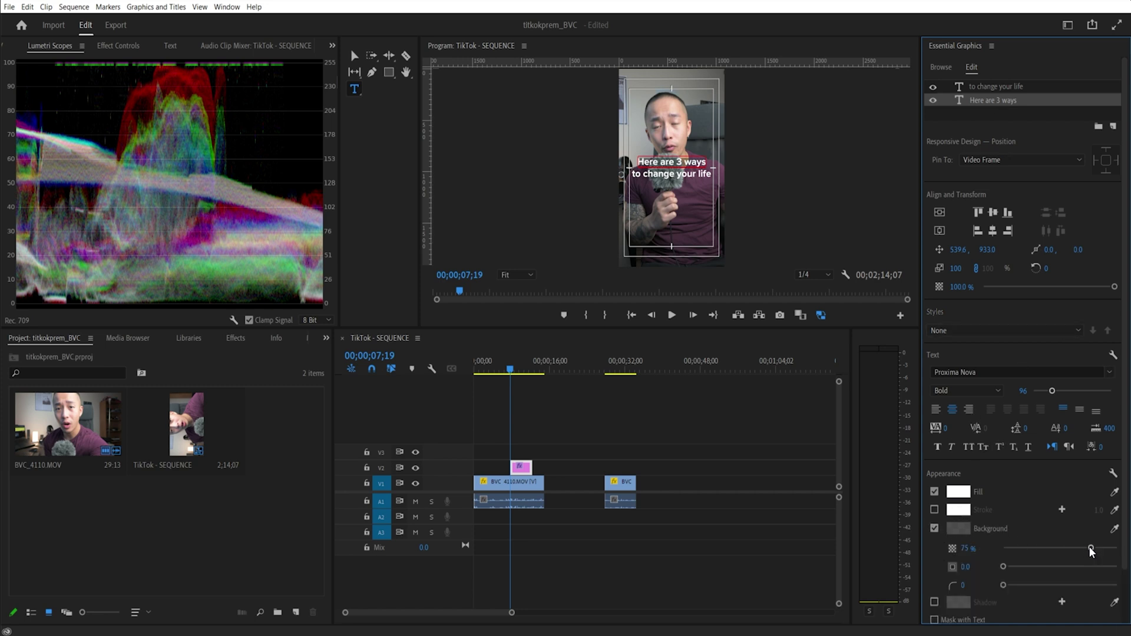
- Make the 'Here are 3 ways' box 100% opaque, size 32.5, corner radius 31, colour FF0000
left_click_drag(1091, 548, 1117, 548)
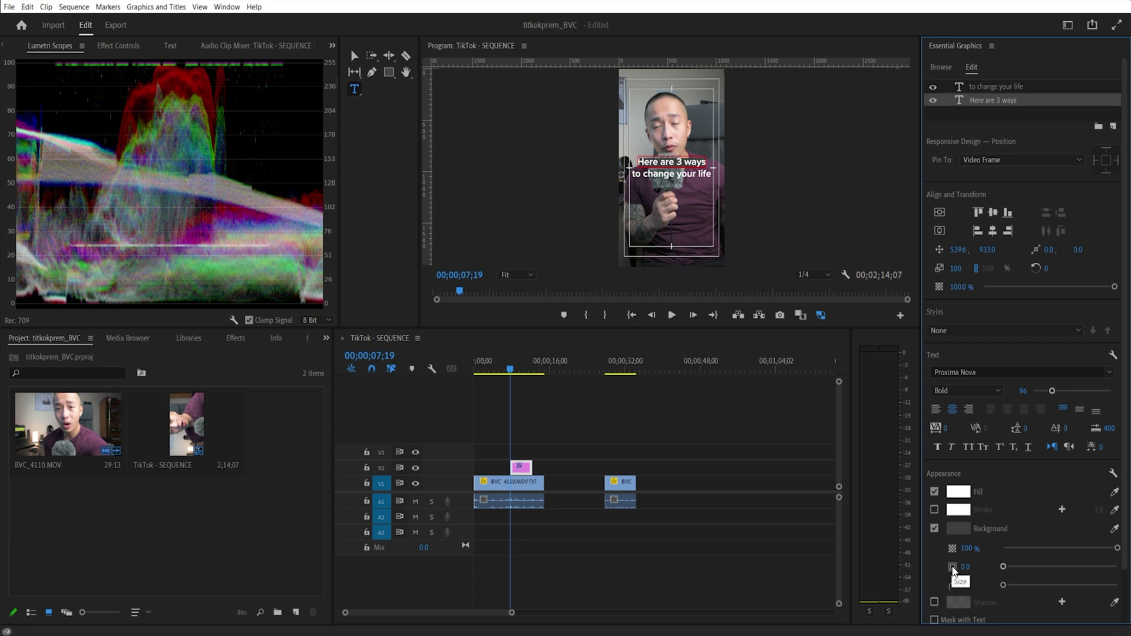
left_click_drag(953, 568, 1071, 564)
left_click(1040, 566)
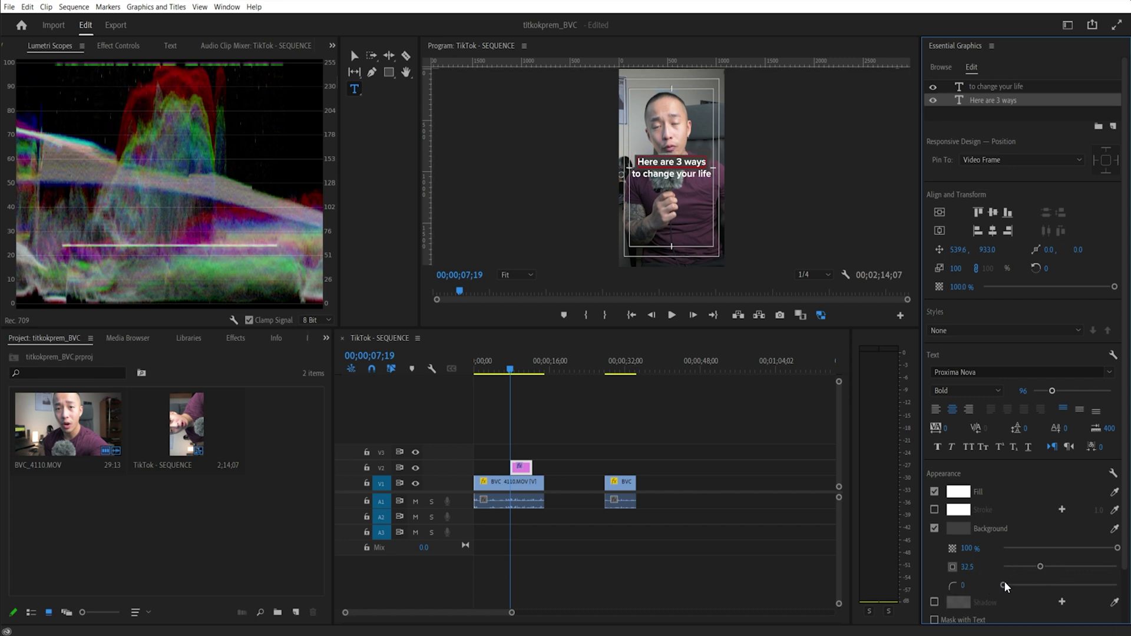
left_click_drag(1001, 584, 1036, 580)
left_click(963, 526)
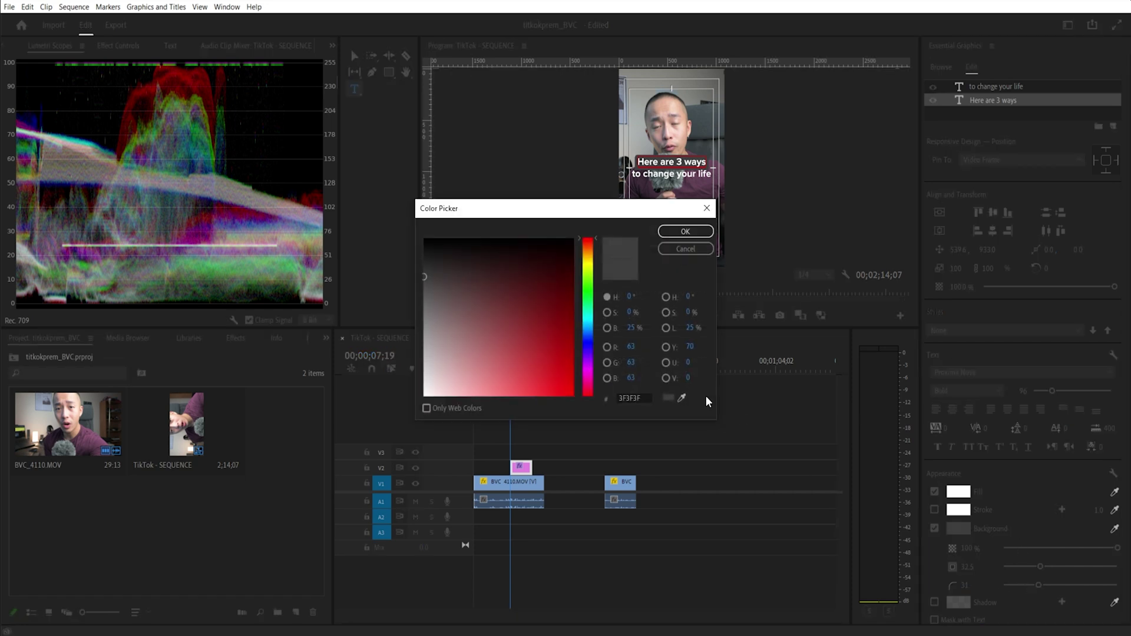
left_click_drag(504, 345, 592, 394)
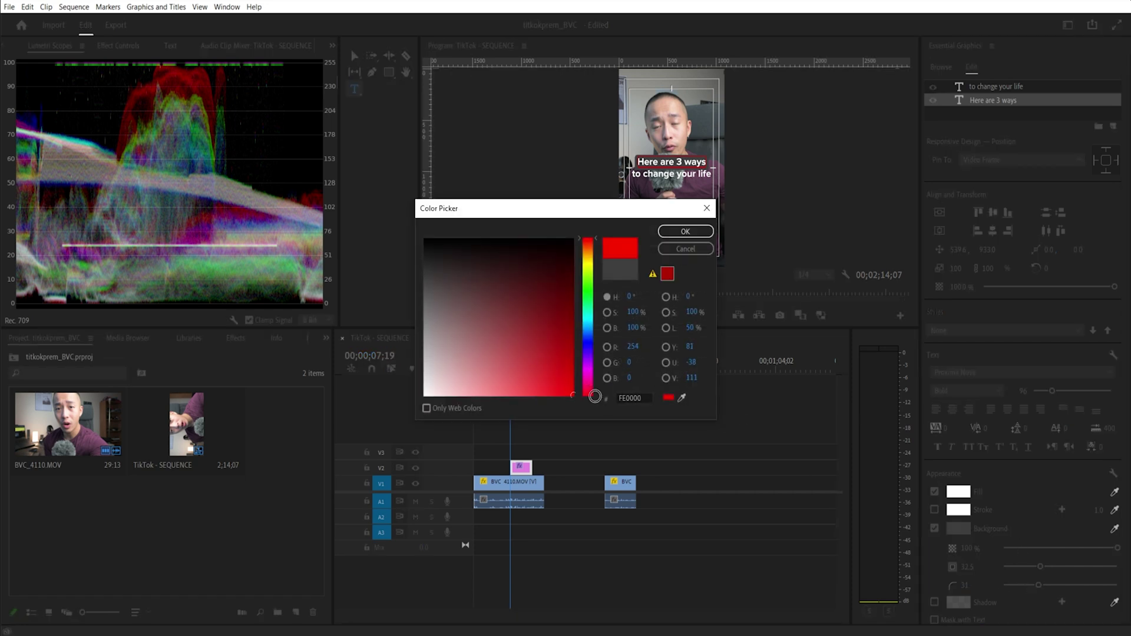
left_click(685, 231)
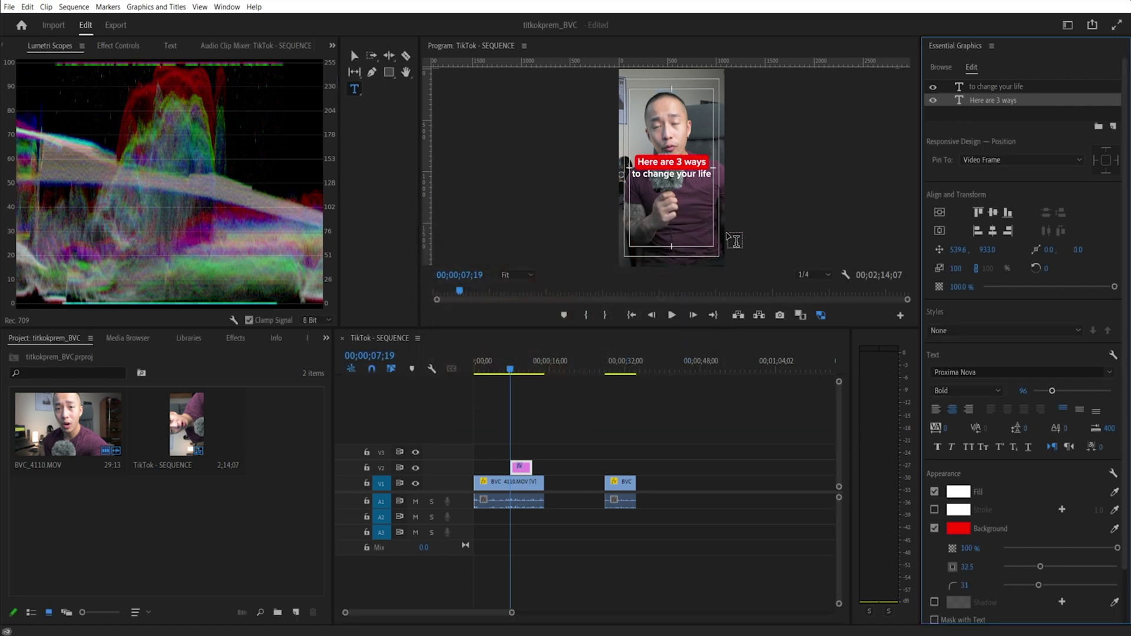
- Give the 'to change your life' layer a fully opaque blue background box
left_click(999, 86)
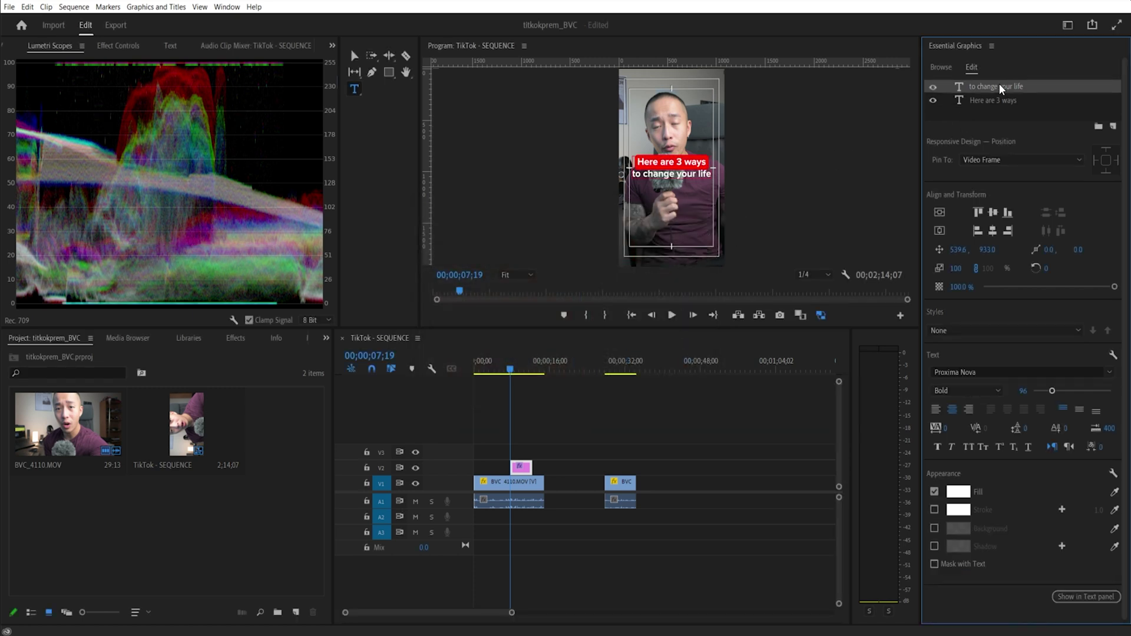
left_click(933, 527)
left_click_drag(1101, 549, 1118, 547)
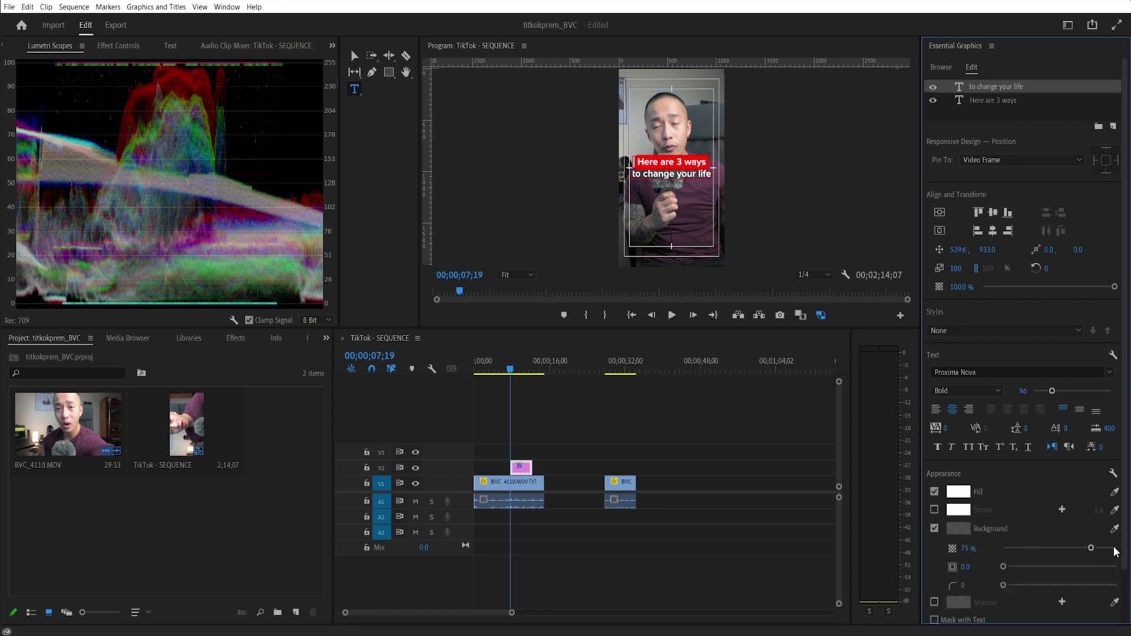
left_click(959, 528)
left_click_drag(586, 355, 595, 326)
left_click(555, 352)
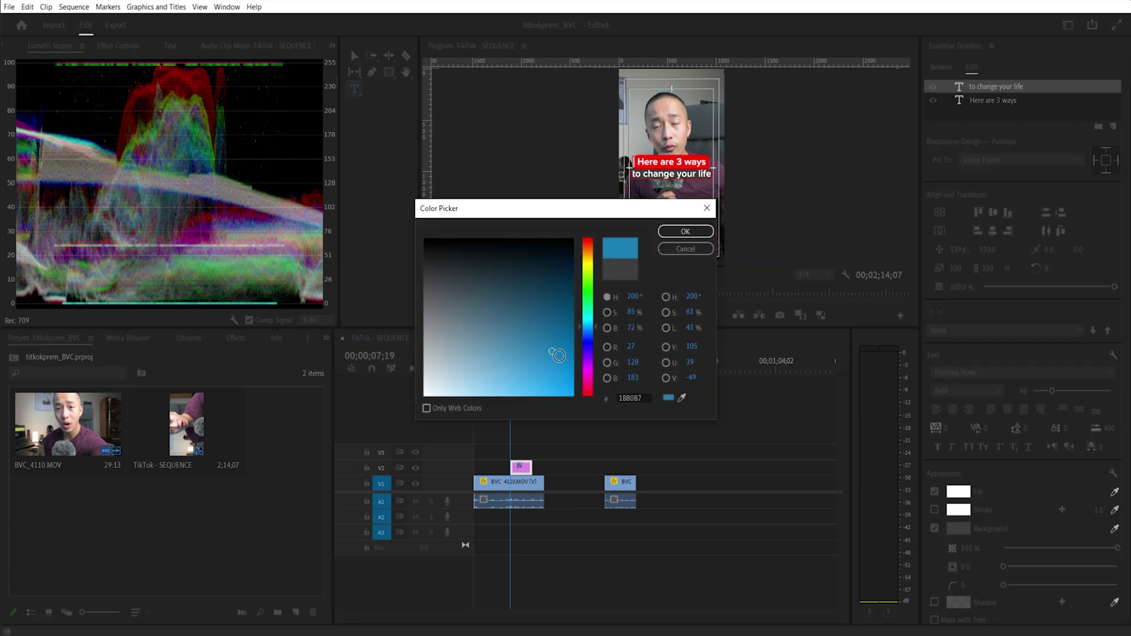
left_click(685, 231)
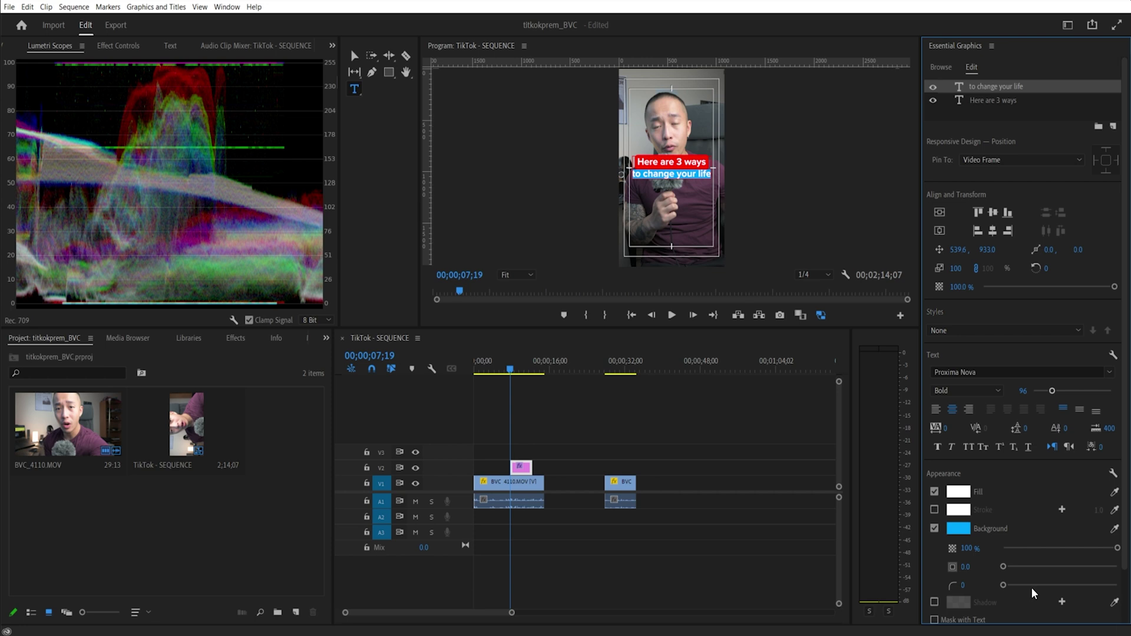
- Set the blue box size to 22.2 and corner radius to 15, then nudge the line lower
left_click_drag(1005, 563, 1027, 557)
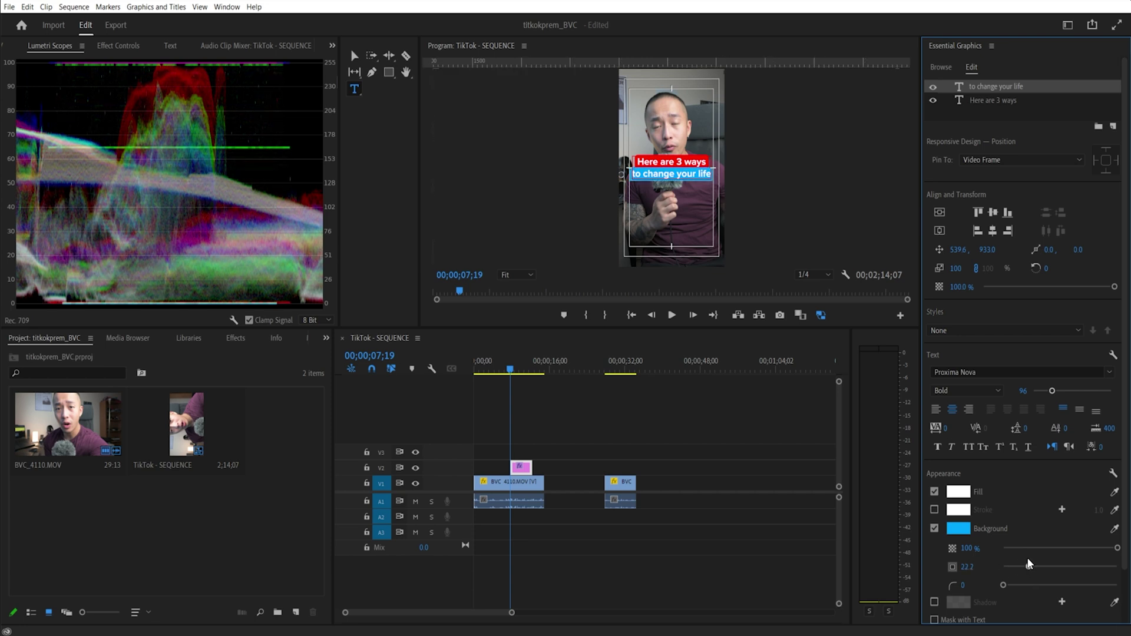
left_click_drag(1013, 585, 1020, 583)
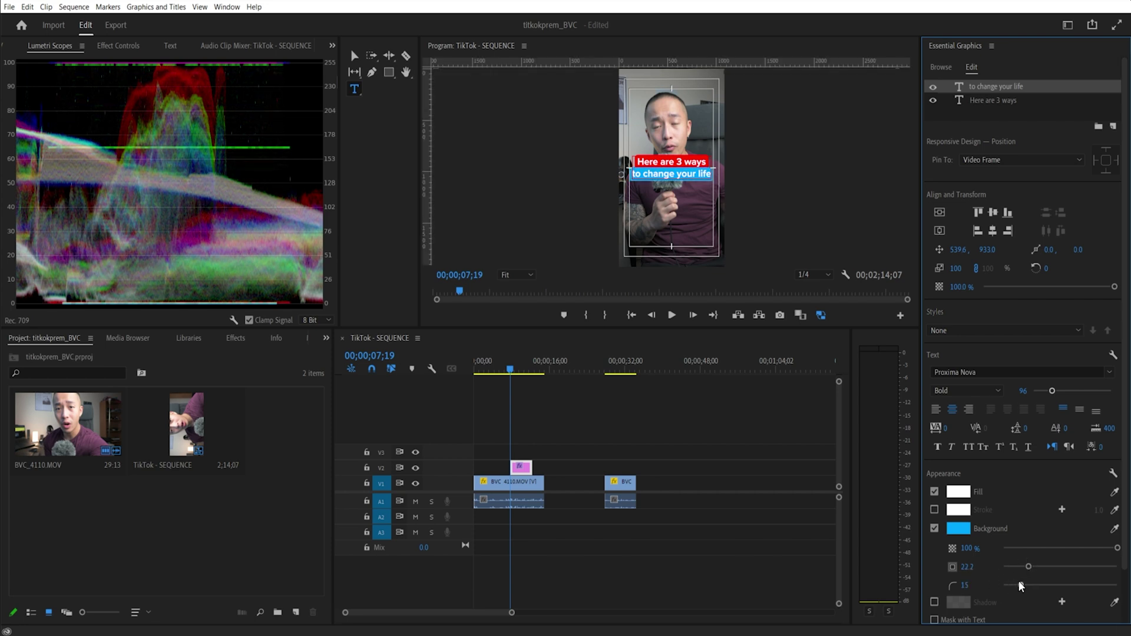
mouse_move(987, 250)
left_mouse_down()
mouse_move(1008, 250)
mouse_move(989, 249)
mouse_move(986, 232)
left_mouse_up()
left_click(990, 103)
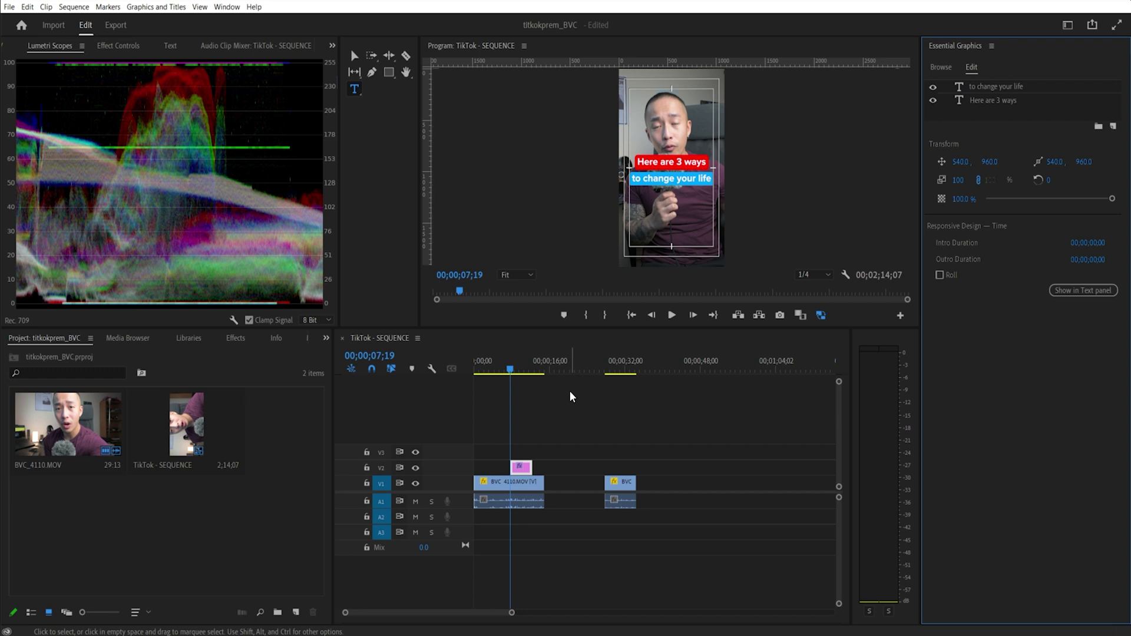
- Move the caption graphic to the very start of the sequence
left_click_drag(521, 467, 483, 469)
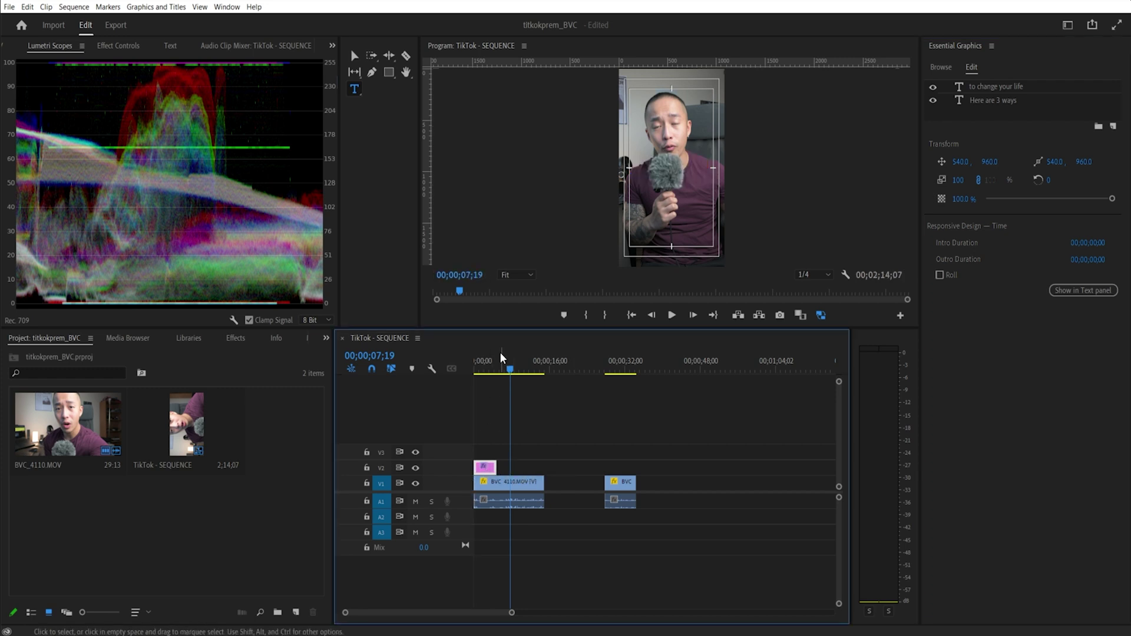
left_click_drag(486, 373, 483, 371)
key("=")
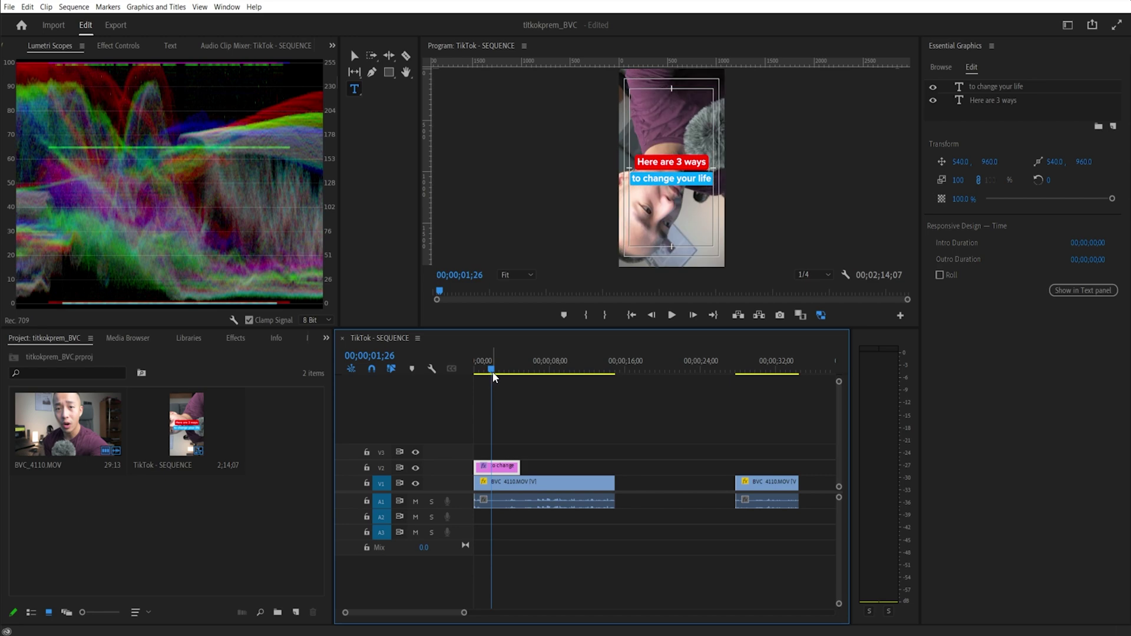
mouse_move(492, 373)
left_mouse_down()
mouse_move(513, 377)
mouse_move(497, 381)
left_mouse_up()
- Cut all tracks at 00;00;02;02 and ripple-delete the opening section
key("c")
key("=")
left_click(514, 482, "shift")
key("q")
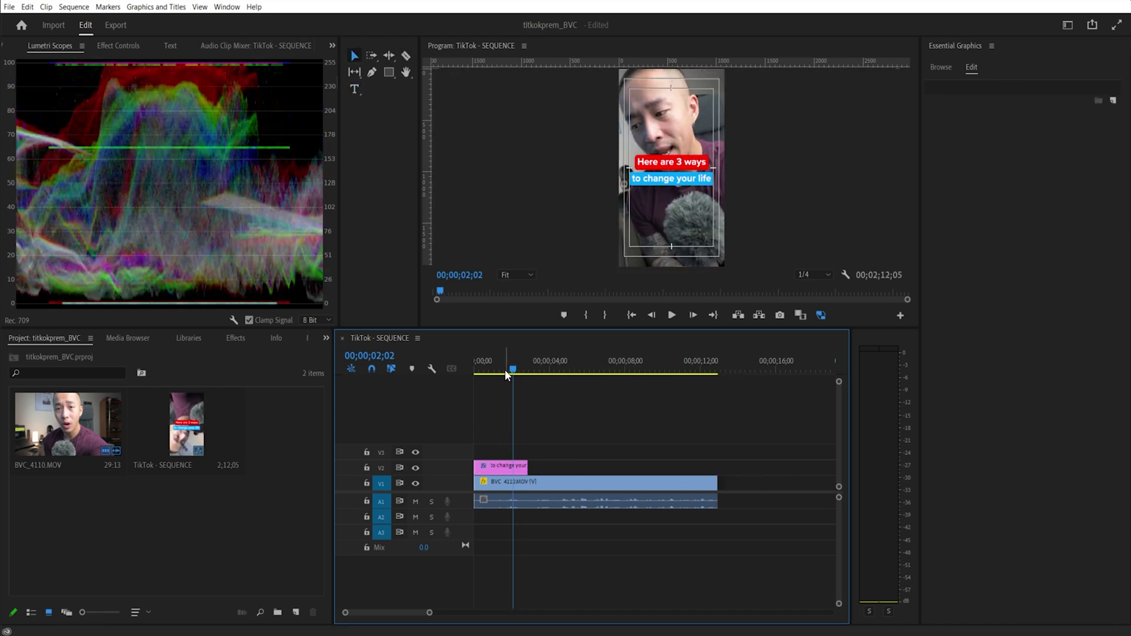
key("v")
left_click(484, 372)
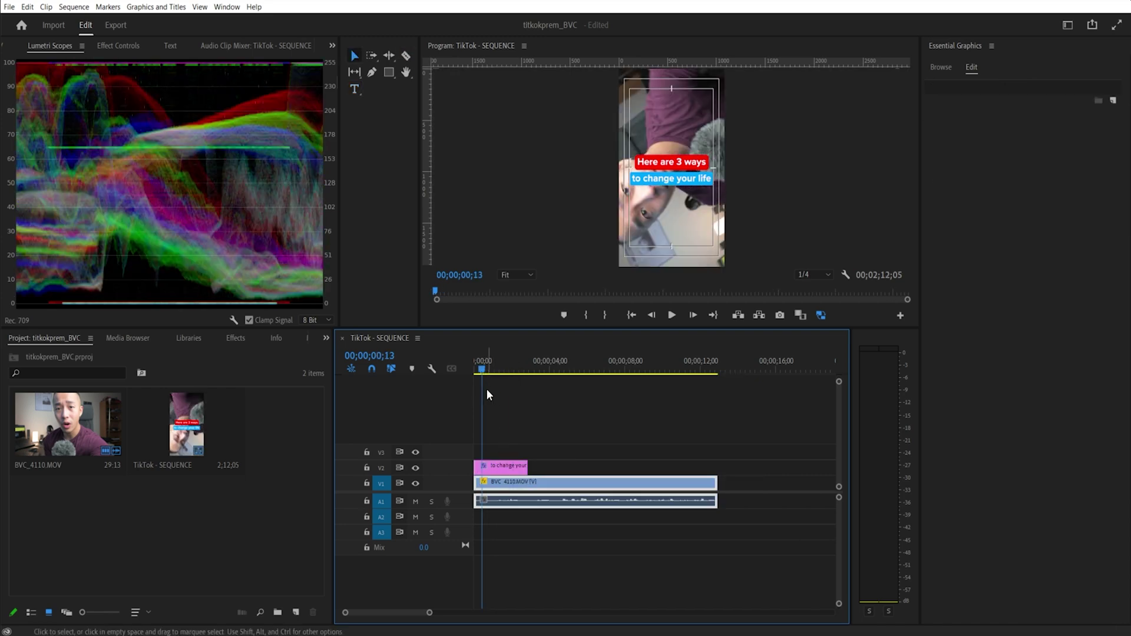
- Cut the V2 caption clip again and lift one of its pieces onto V3
key("c")
left_click(489, 468)
key("=")
key("v")
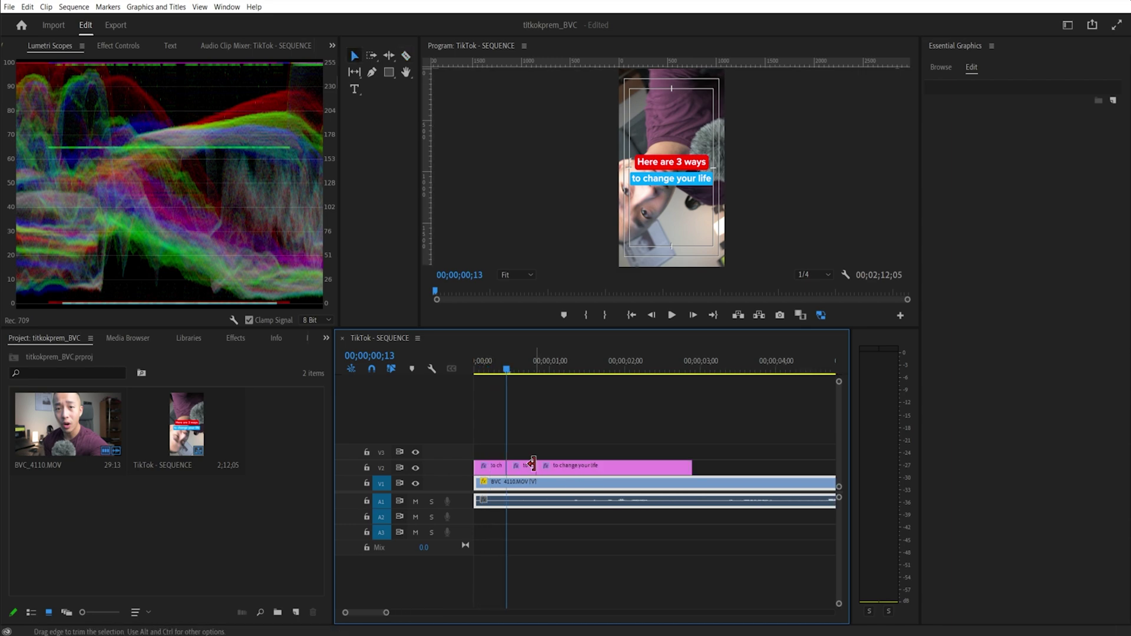
key("=")
left_click_drag(537, 372, 678, 384)
key("minus")
left_click_drag(603, 468, 608, 452)
- At 00;00;01;16, scrub the V3 caption's Vector Motion Position X to 590
left_click(591, 371)
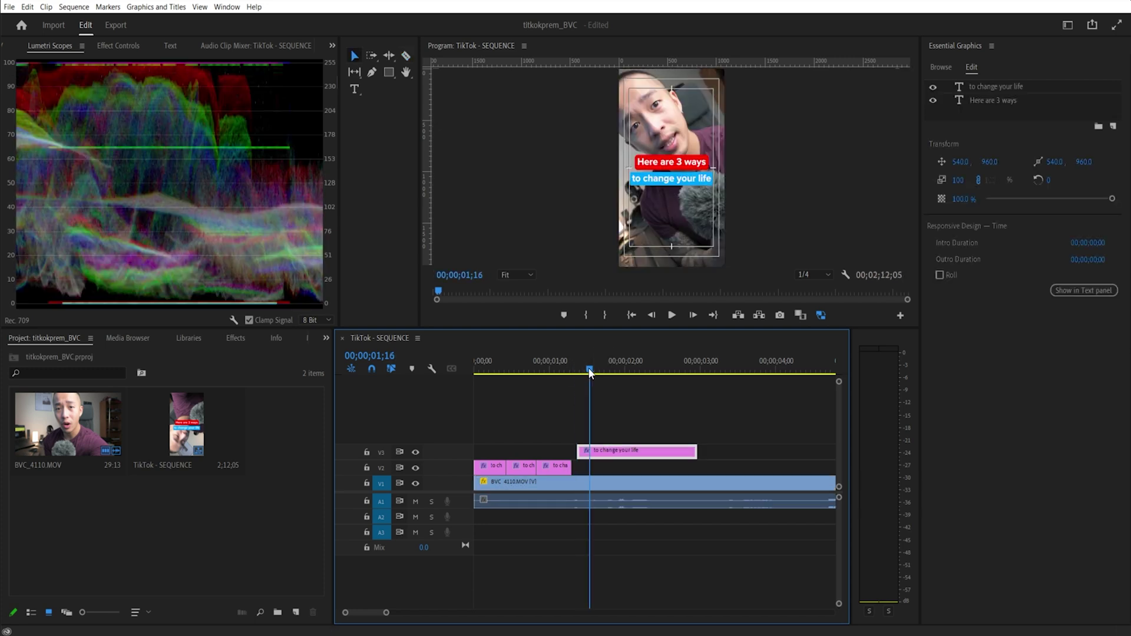
left_click(118, 45)
mouse_move(112, 109)
left_mouse_down()
mouse_move(165, 109)
mouse_move(109, 108)
mouse_move(119, 109)
left_mouse_up()
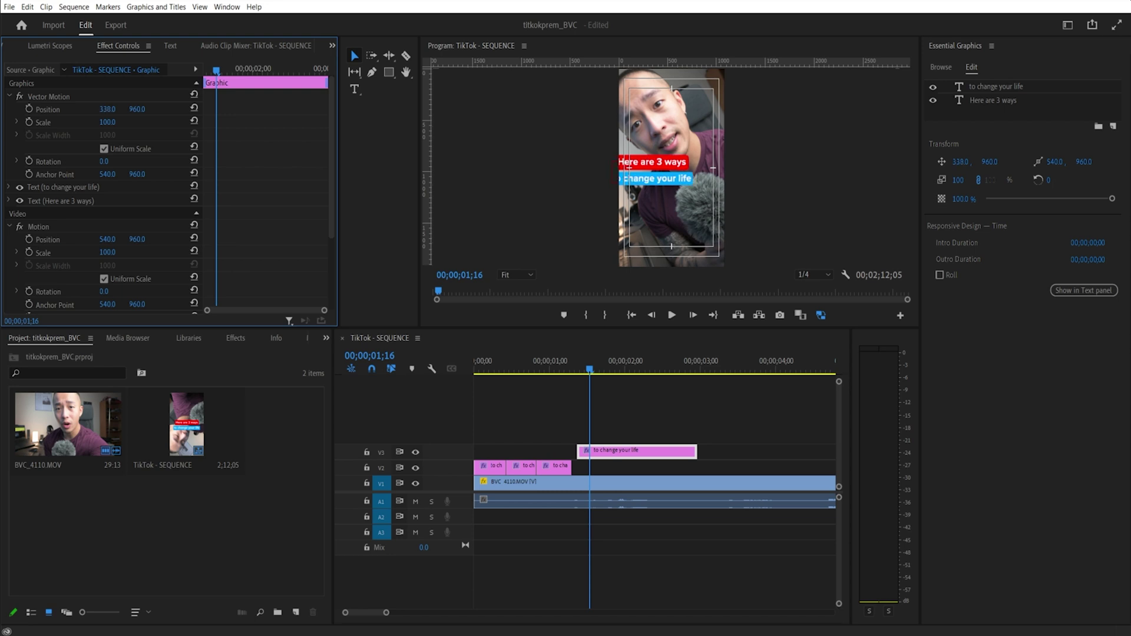
mouse_move(120, 109)
left_mouse_down()
mouse_move(146, 109)
mouse_move(134, 109)
left_mouse_up()
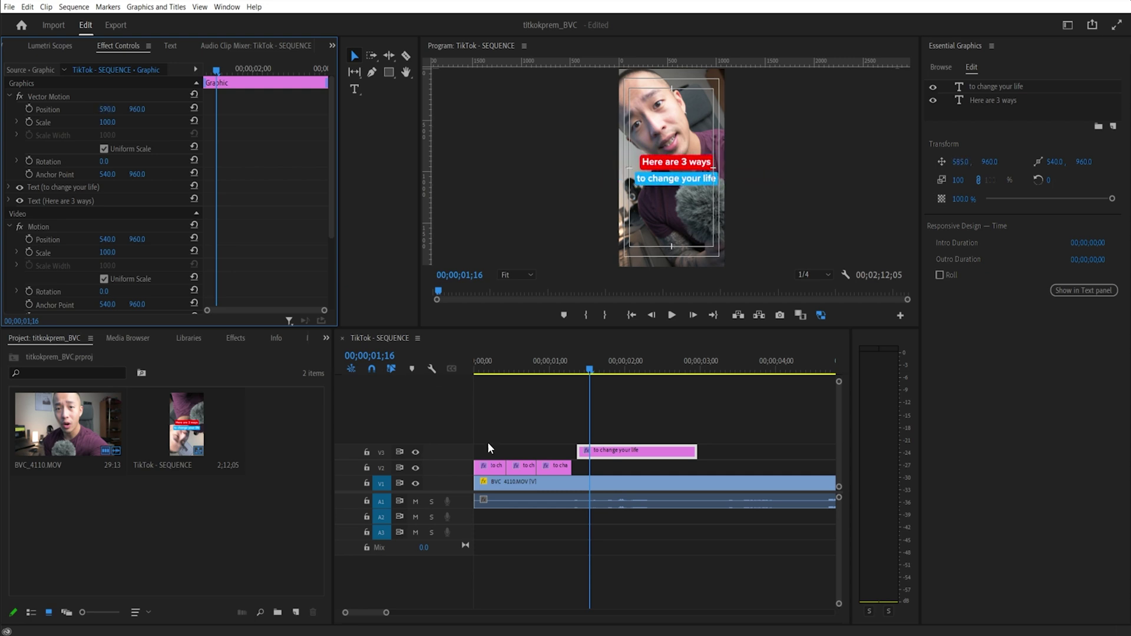
- Save the 'Here are 3 ways' text layer's formatting as a new text style named TIKTOK FONT
left_click(614, 372)
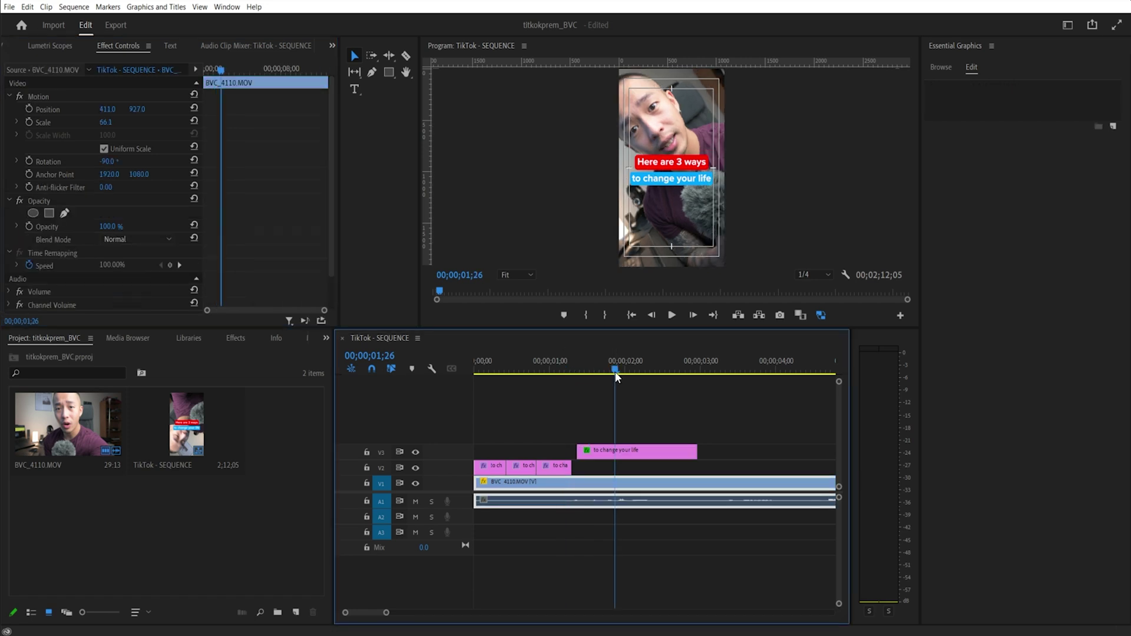
left_click(620, 449)
left_click(998, 100)
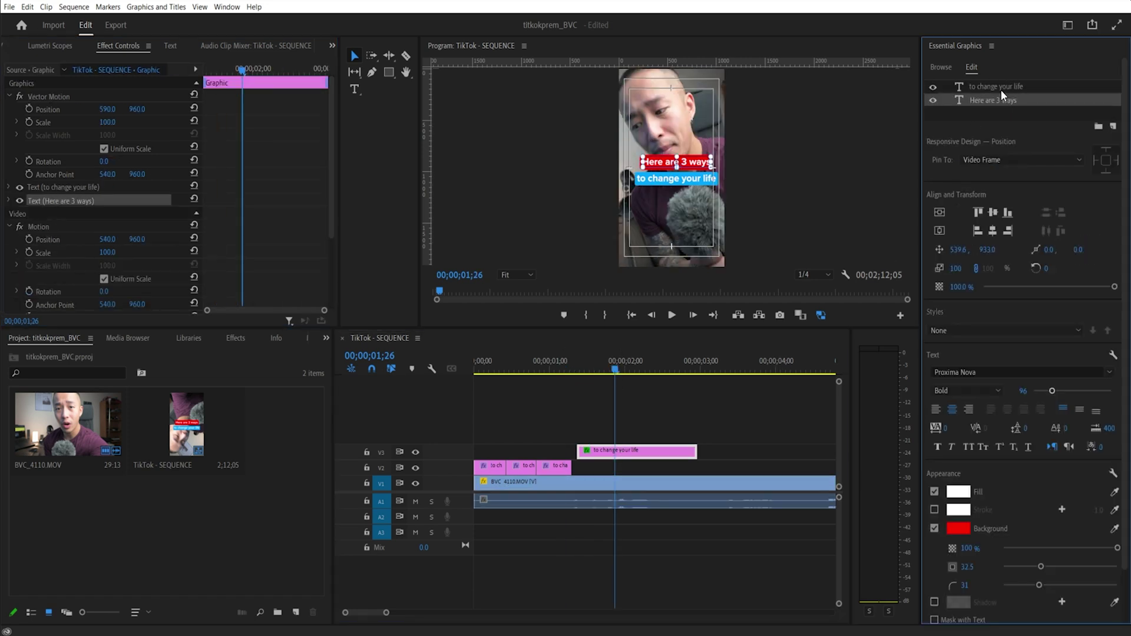
left_click(958, 332)
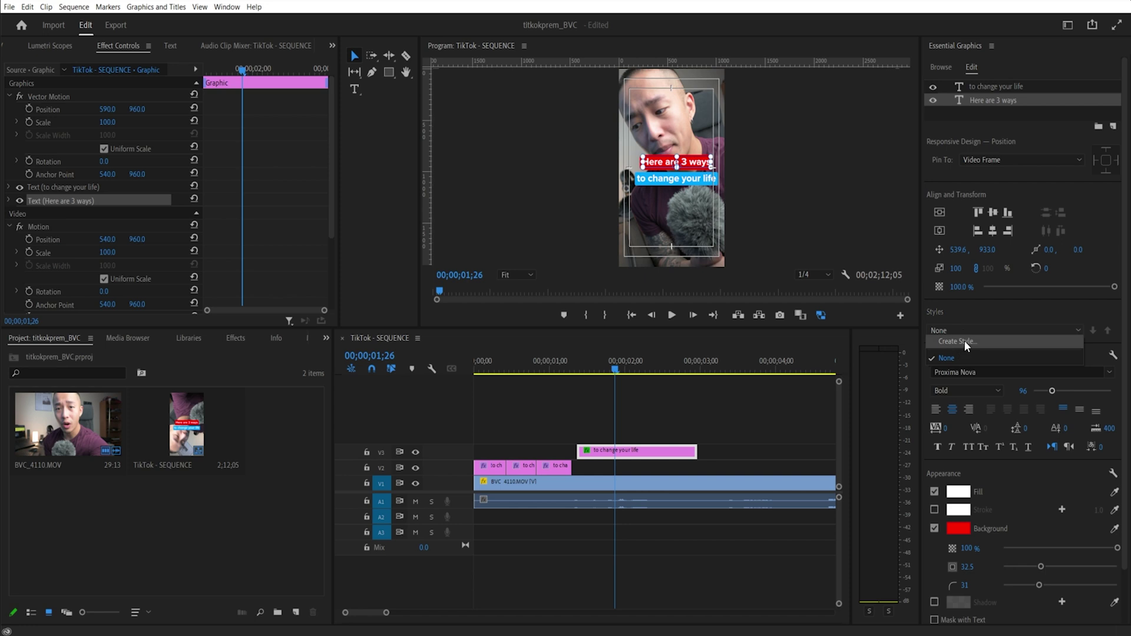
left_click(963, 340)
left_click_drag(986, 317, 785, 317)
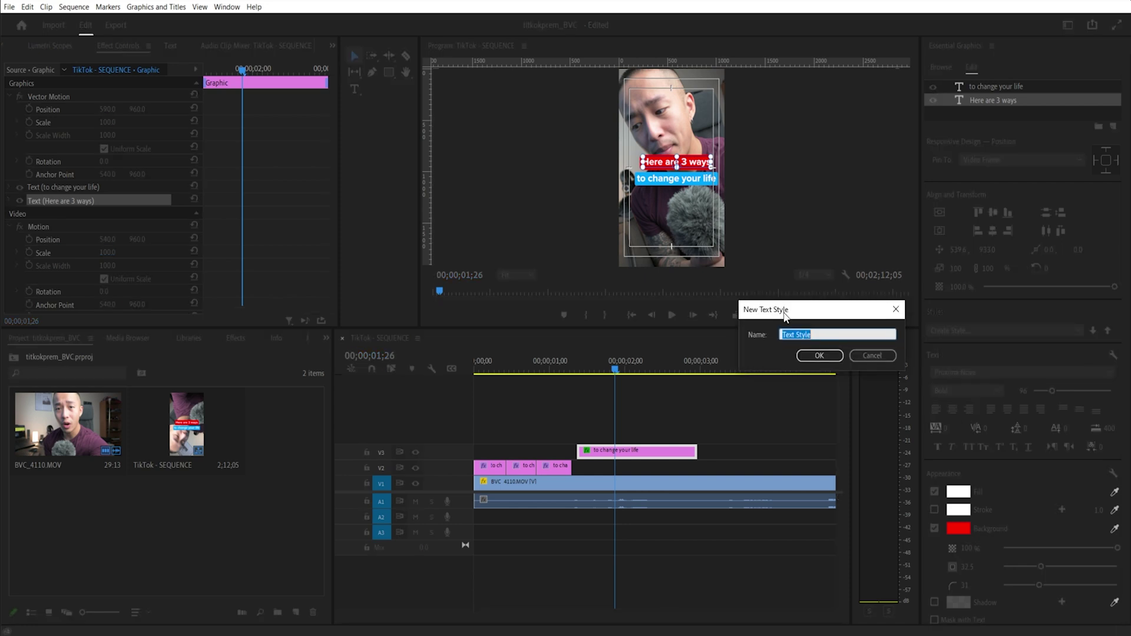
type("TIKTOK FONT")
left_click(806, 355)
- Apply TIKTOK FONT to a throwaway 'asdasdadsaa' test caption at 00;00;03;16, then delete it
left_click(740, 370)
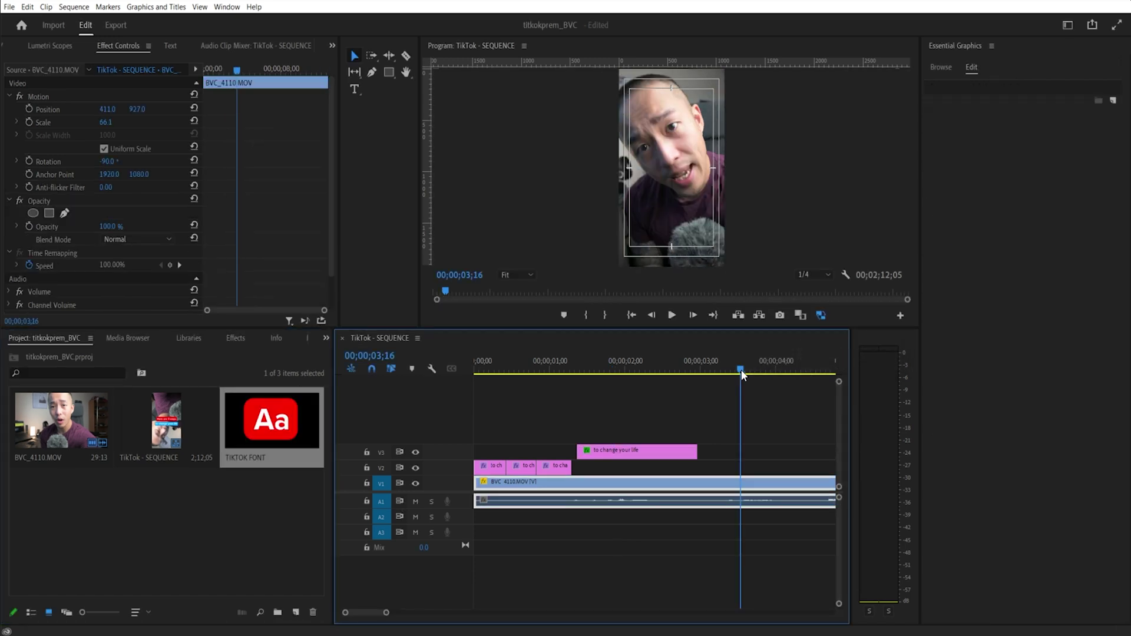
left_click(354, 89)
left_click(680, 215)
type("asdasdadsa")
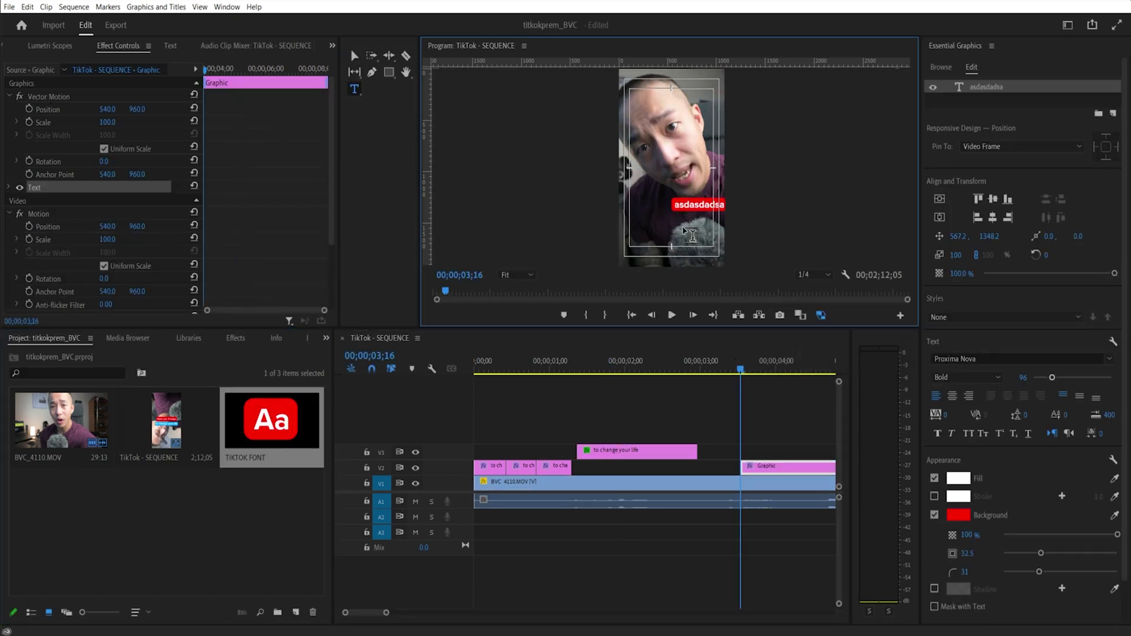
type("a")
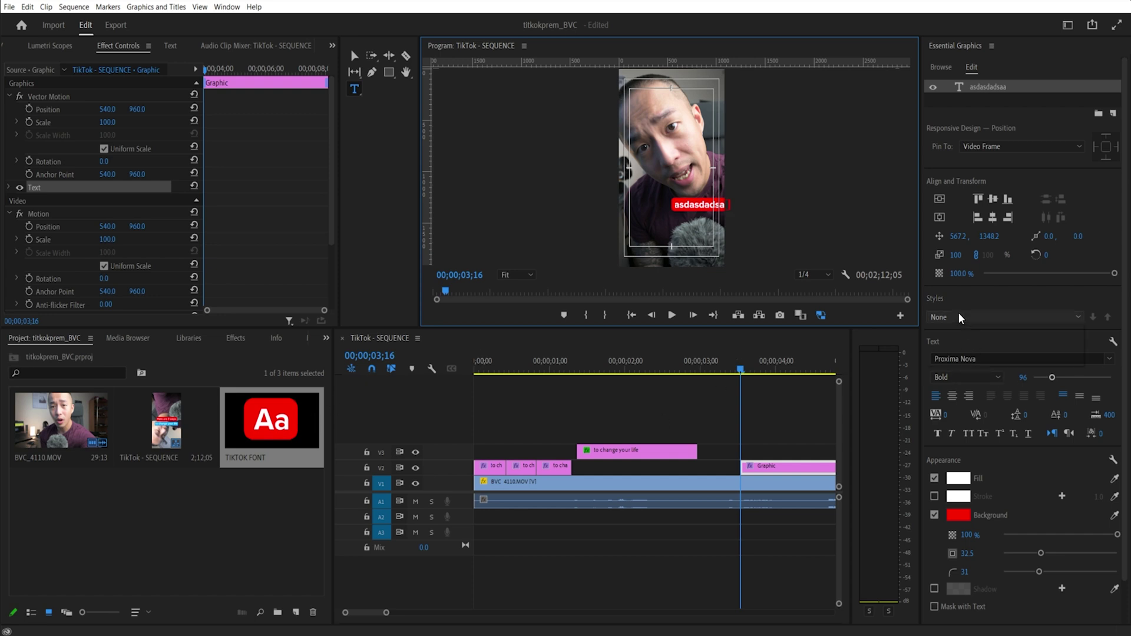
left_click(958, 313)
left_click(952, 354)
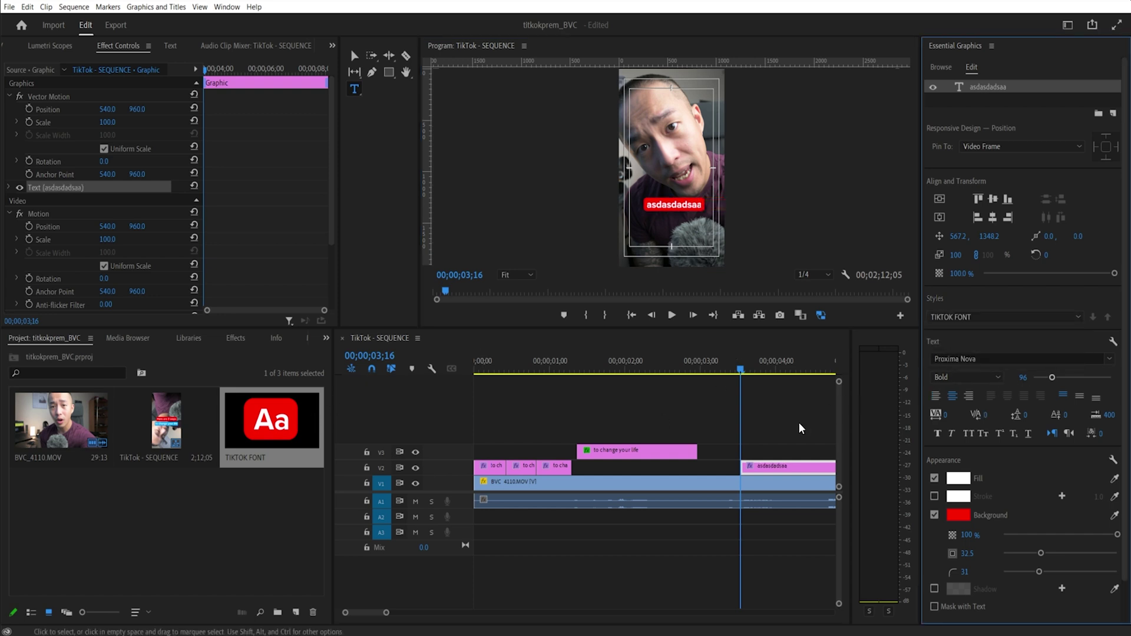
left_click(777, 465)
key("minus")
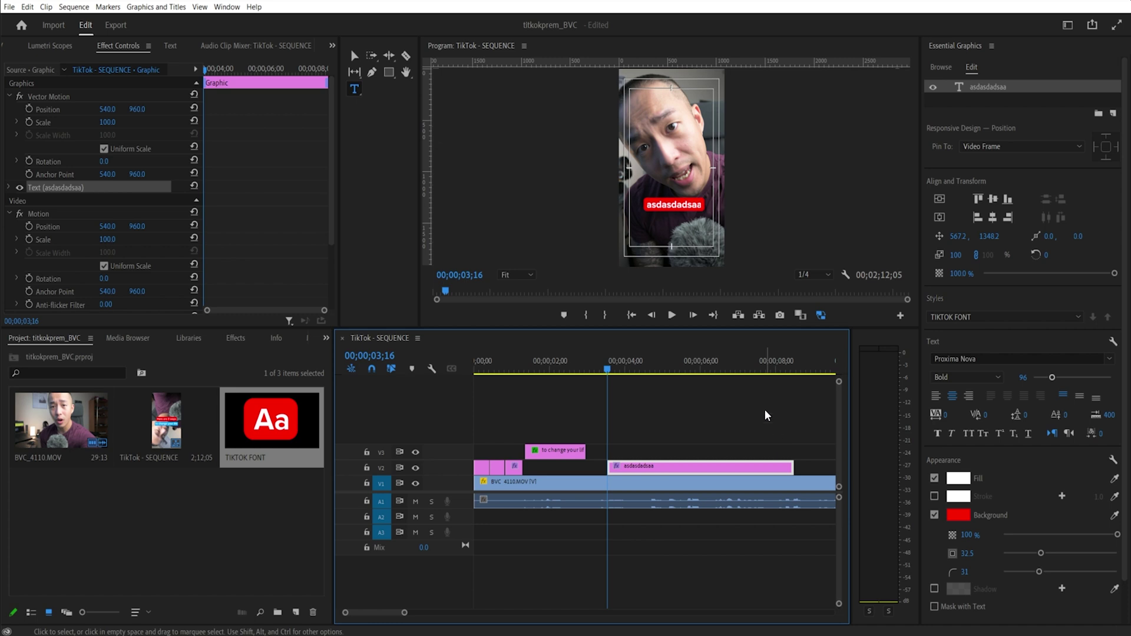
key("Delete")
- Review the sequence by scrubbing around 00;00;02, zooming out and in, and scrubbing from the start
left_click(547, 367)
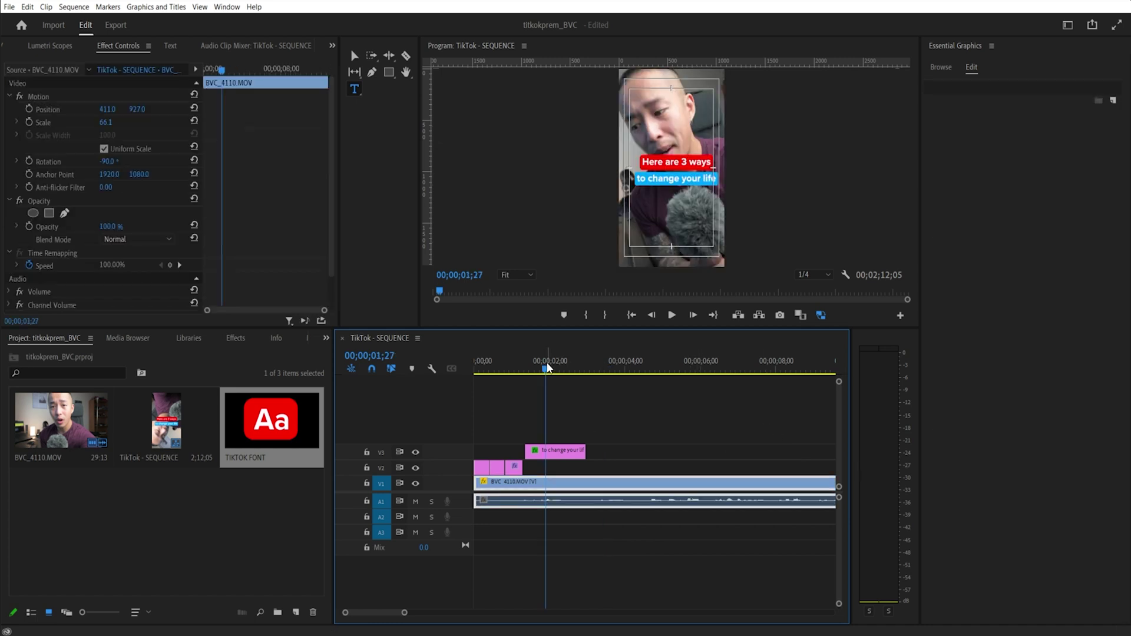
left_click_drag(548, 367, 561, 370)
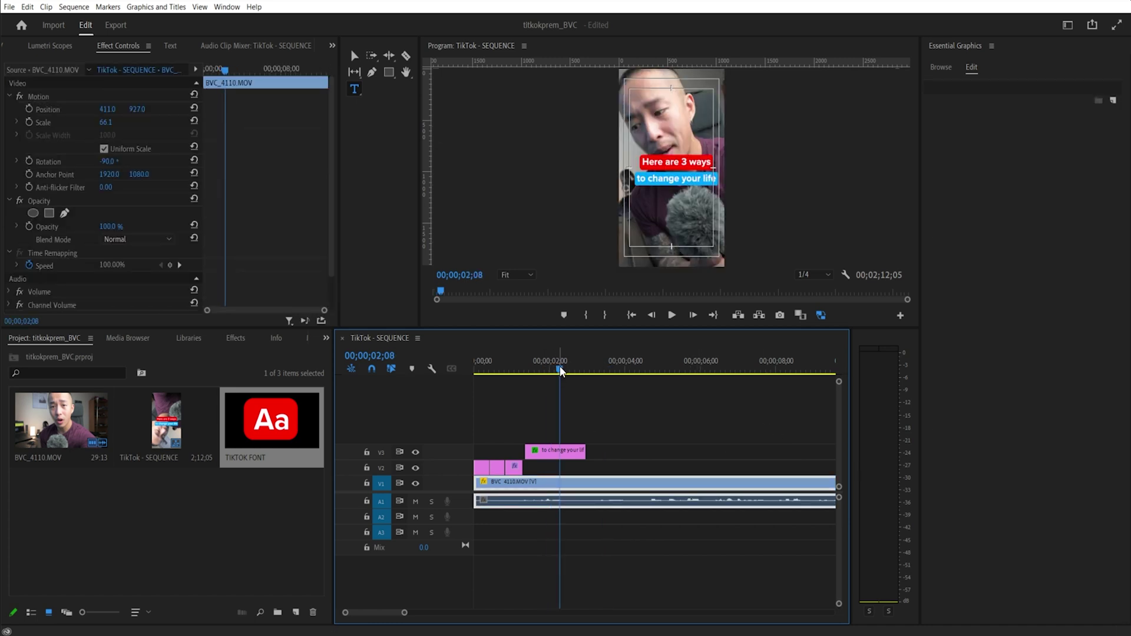
key("minus")
key("minus")
key("minus")
key("minus")
key("minus")
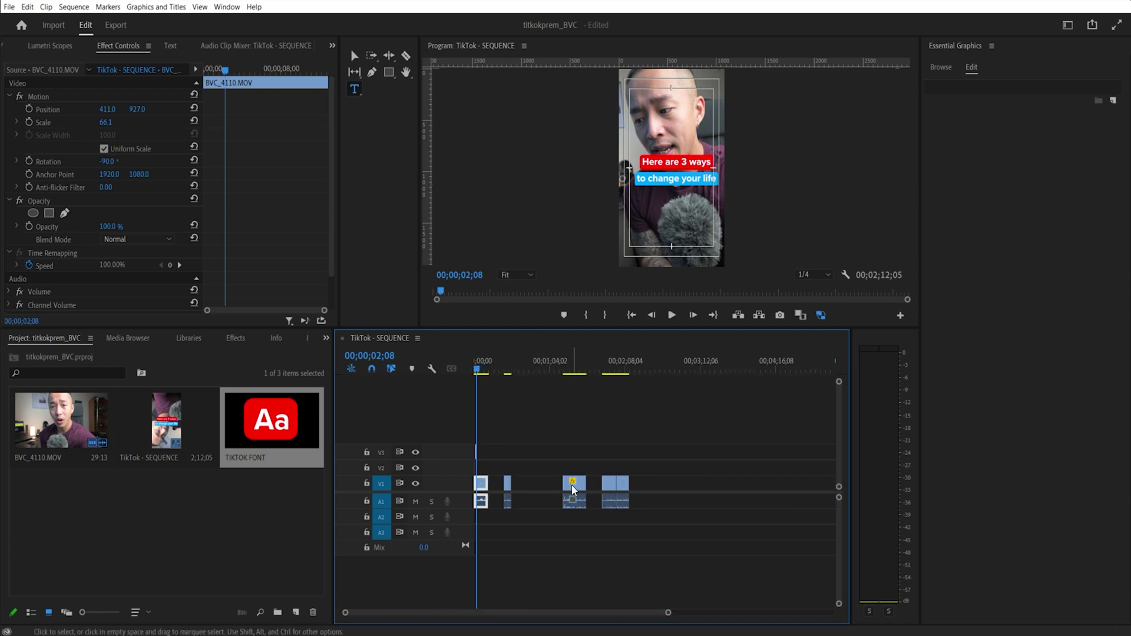
key("equal")
key("equal")
key("equal")
key("equal")
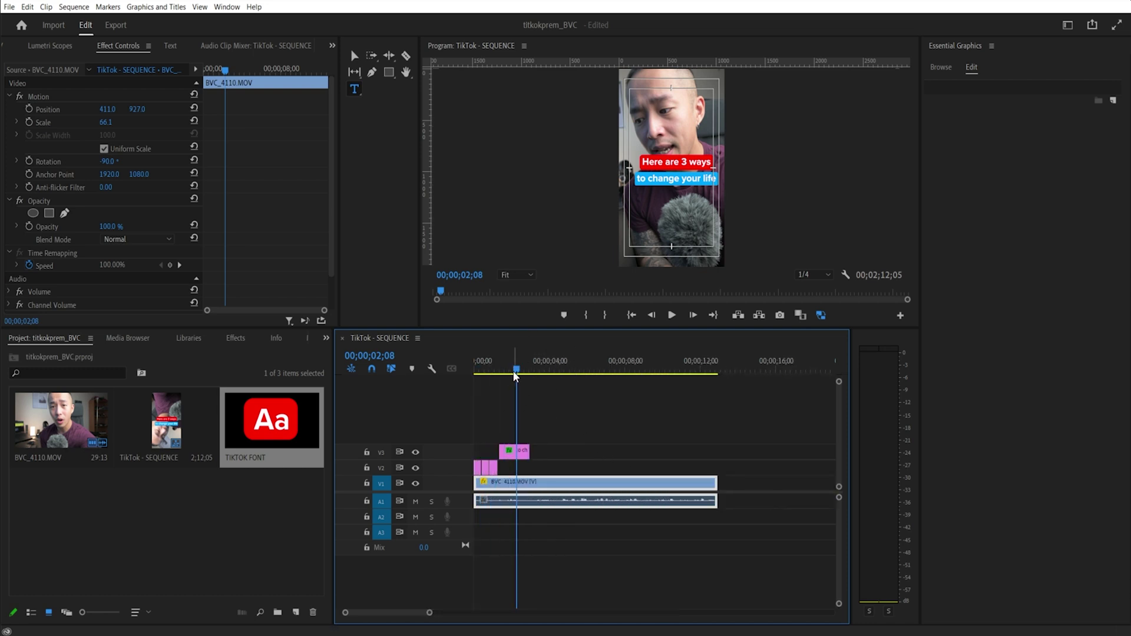
key("Home")
left_click_drag(489, 369, 679, 369)
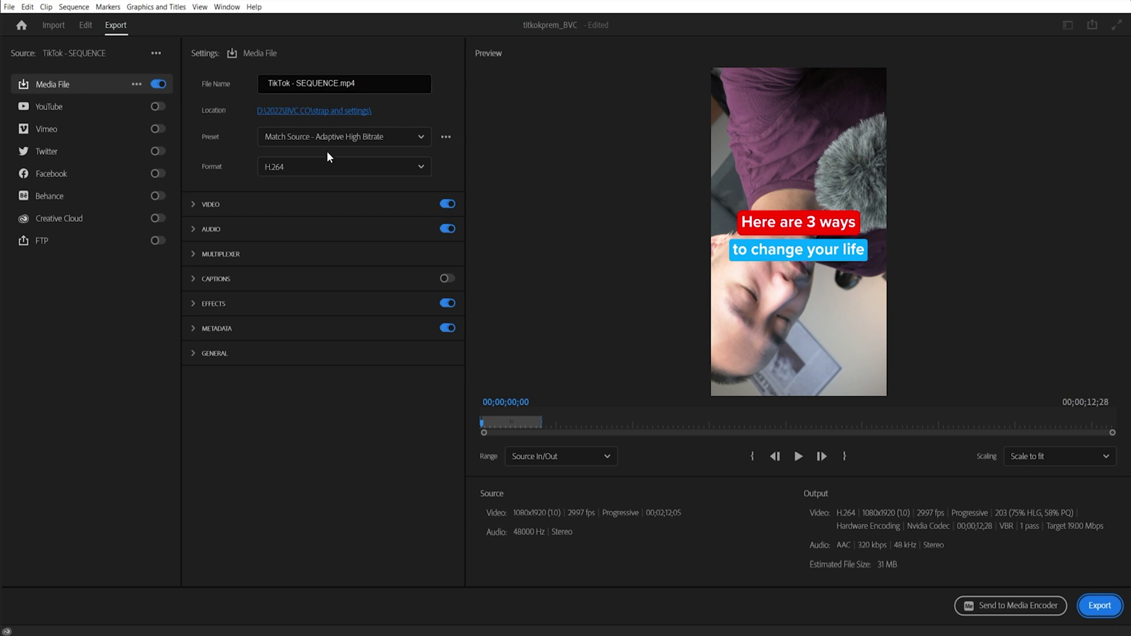
- In the expanded Video export settings, enable Render at Maximum Depth and Use Maximum Render Quality
left_click(211, 206)
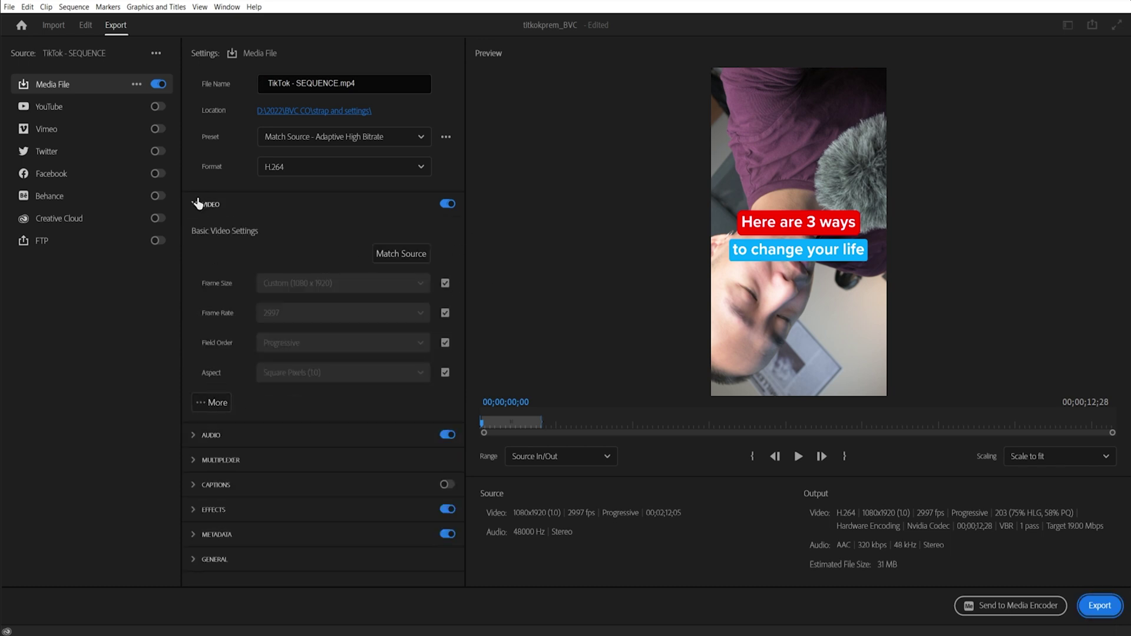
left_click(207, 405)
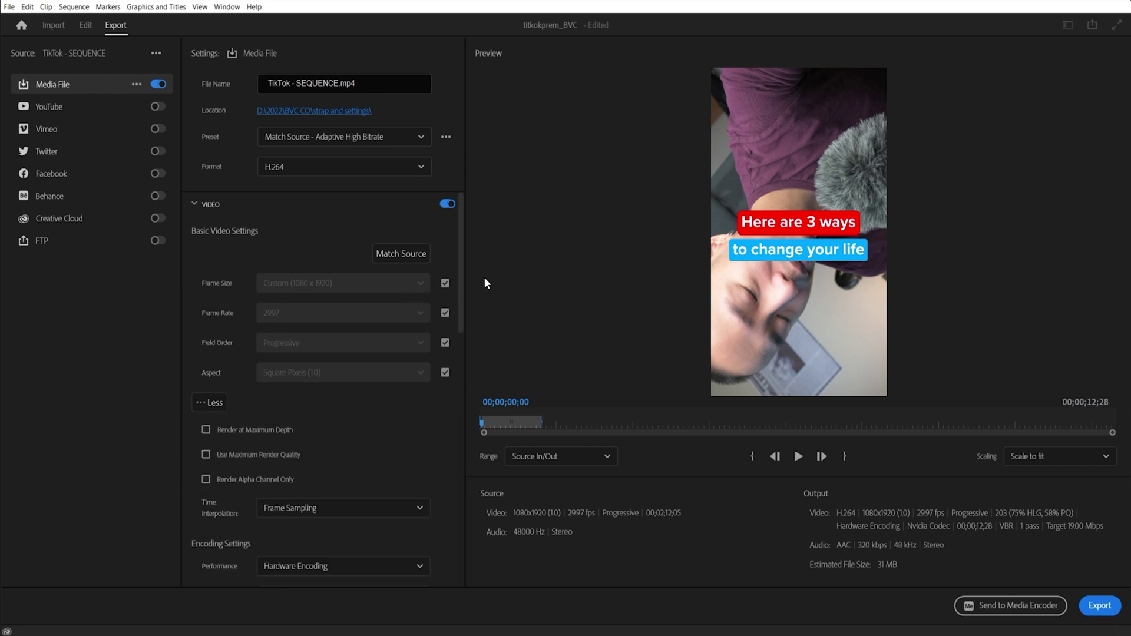
scroll(459, 306, "down", 5)
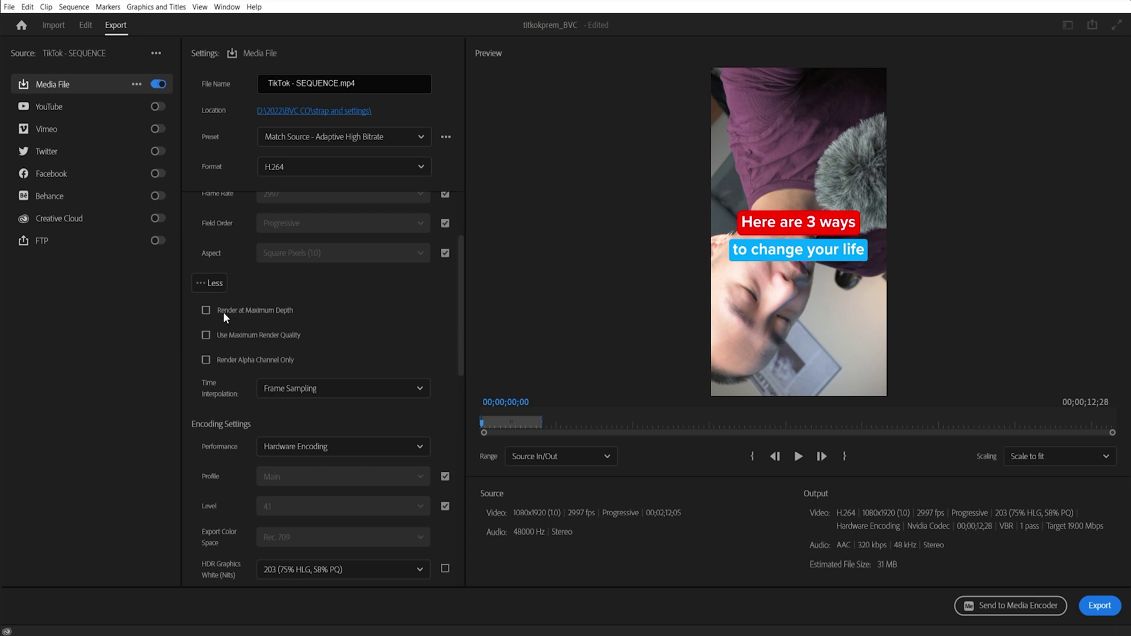
left_click(207, 312)
left_click(206, 335)
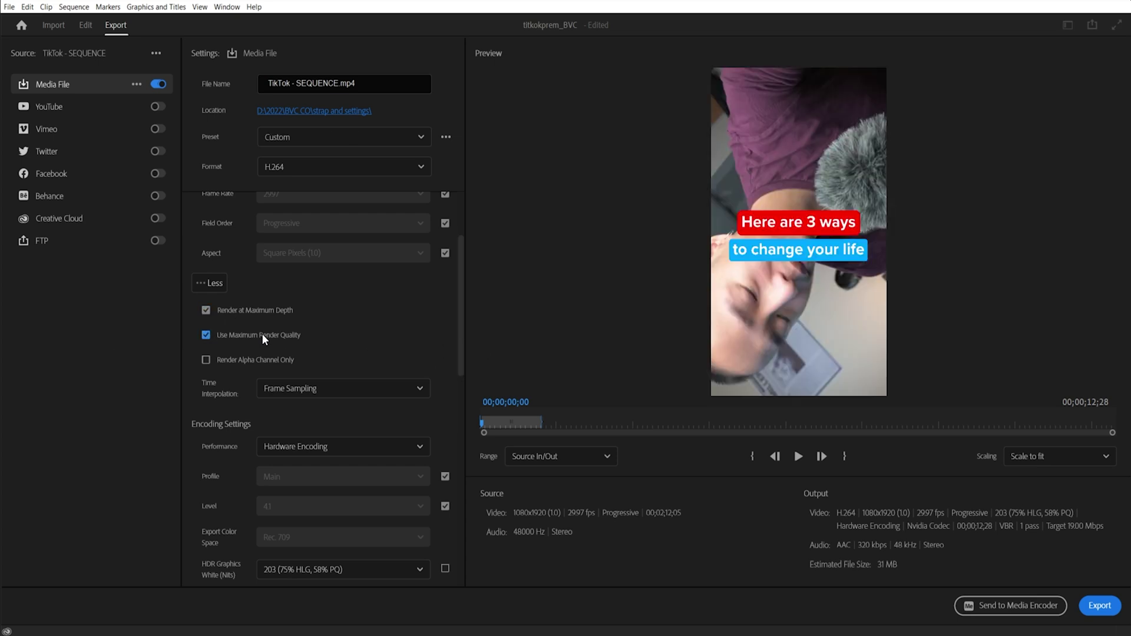
scroll(460, 330, "down", 2)
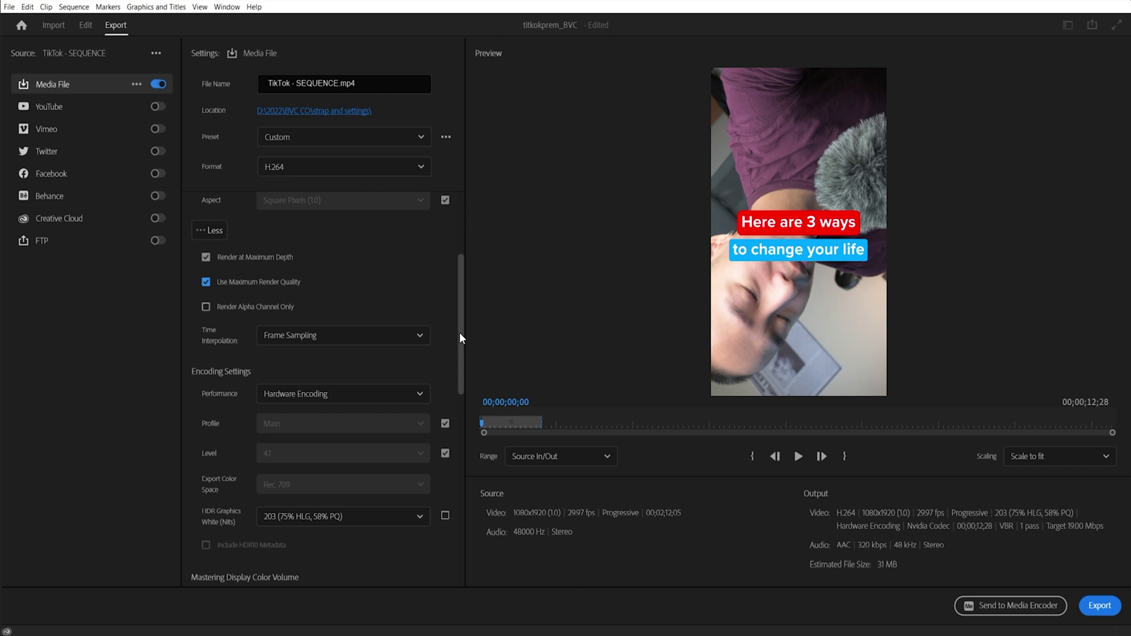
left_click_drag(459, 332, 449, 478)
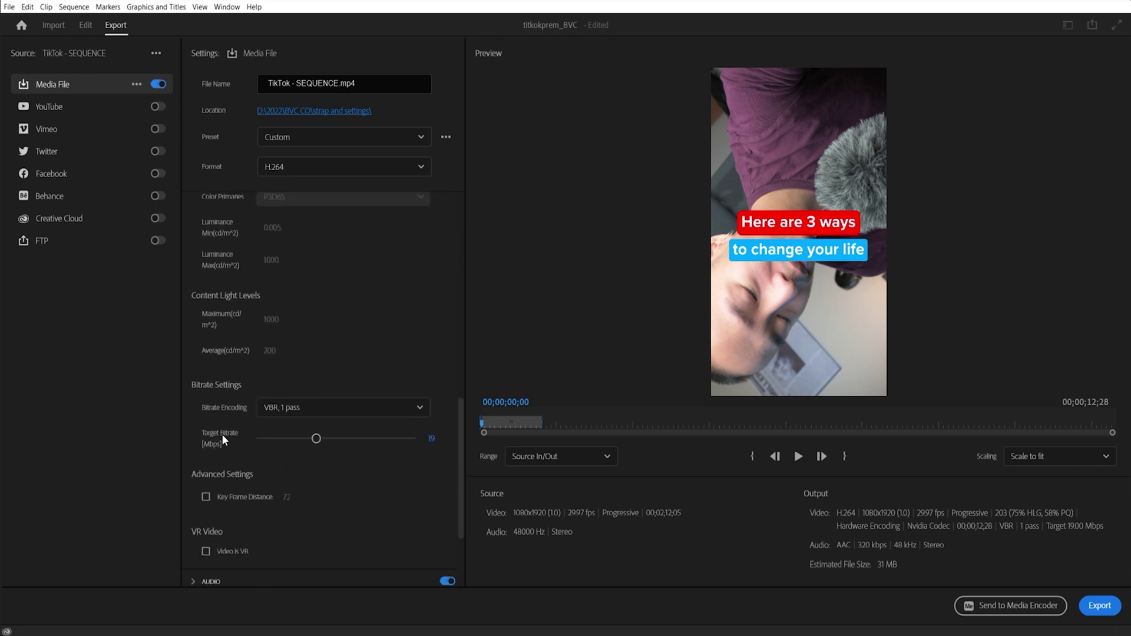
- Set the H.264 Target Bitrate to 6 Mbps, cutting the estimated file size to 10 MB
left_click(426, 438)
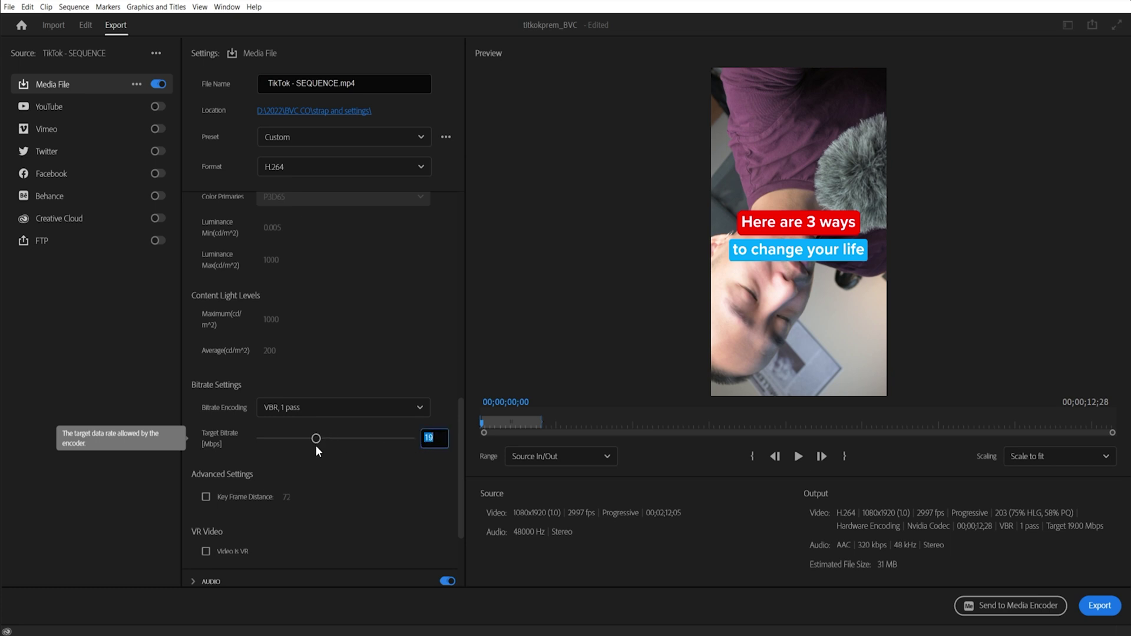
left_click_drag(316, 439, 282, 439)
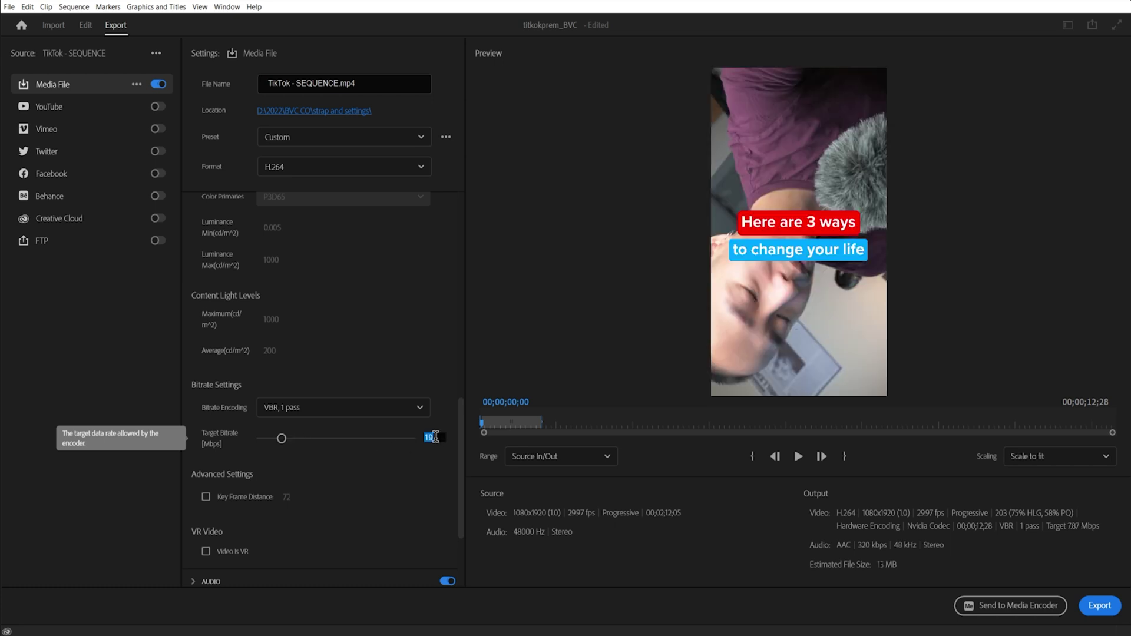
left_click(434, 438)
double_click(443, 446)
type("6")
key("Return")
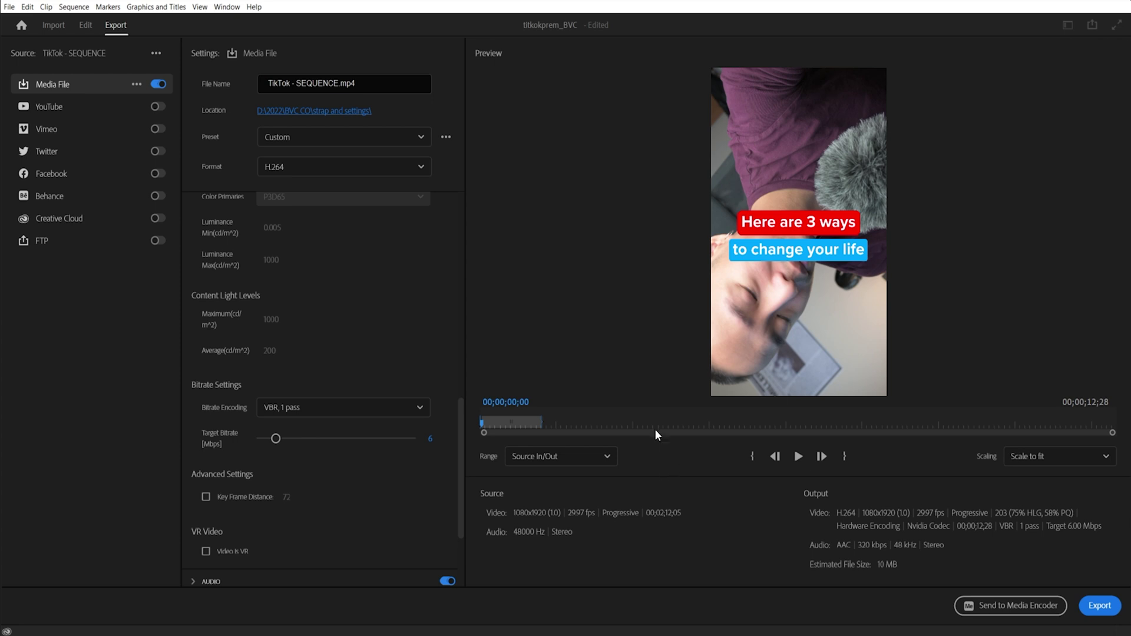